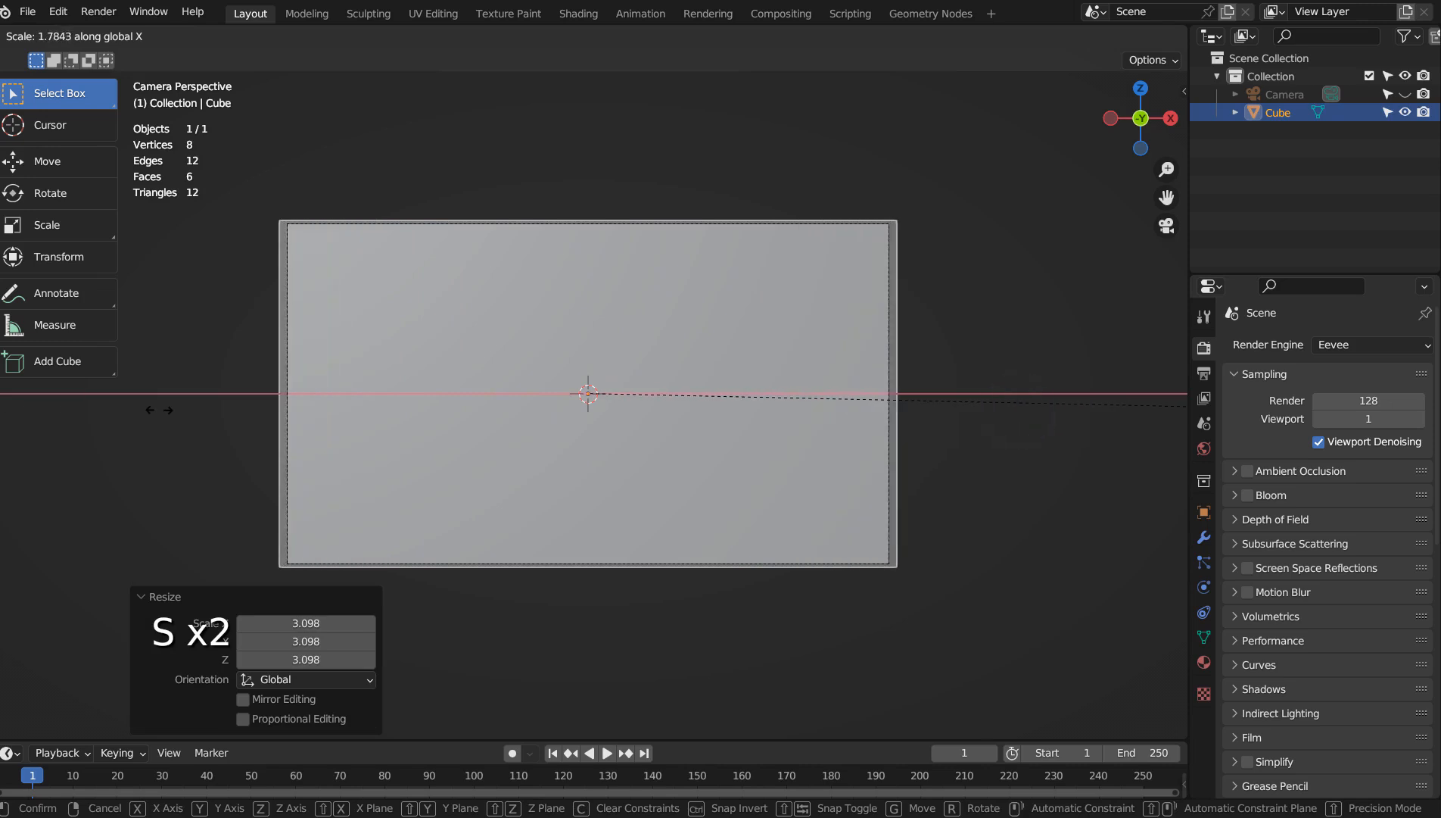
Step: Widen the cube along global X to match the camera frame and delete its front face to open it as a room
click(141, 409)
key(Tab)
key(3)
click(646, 348)
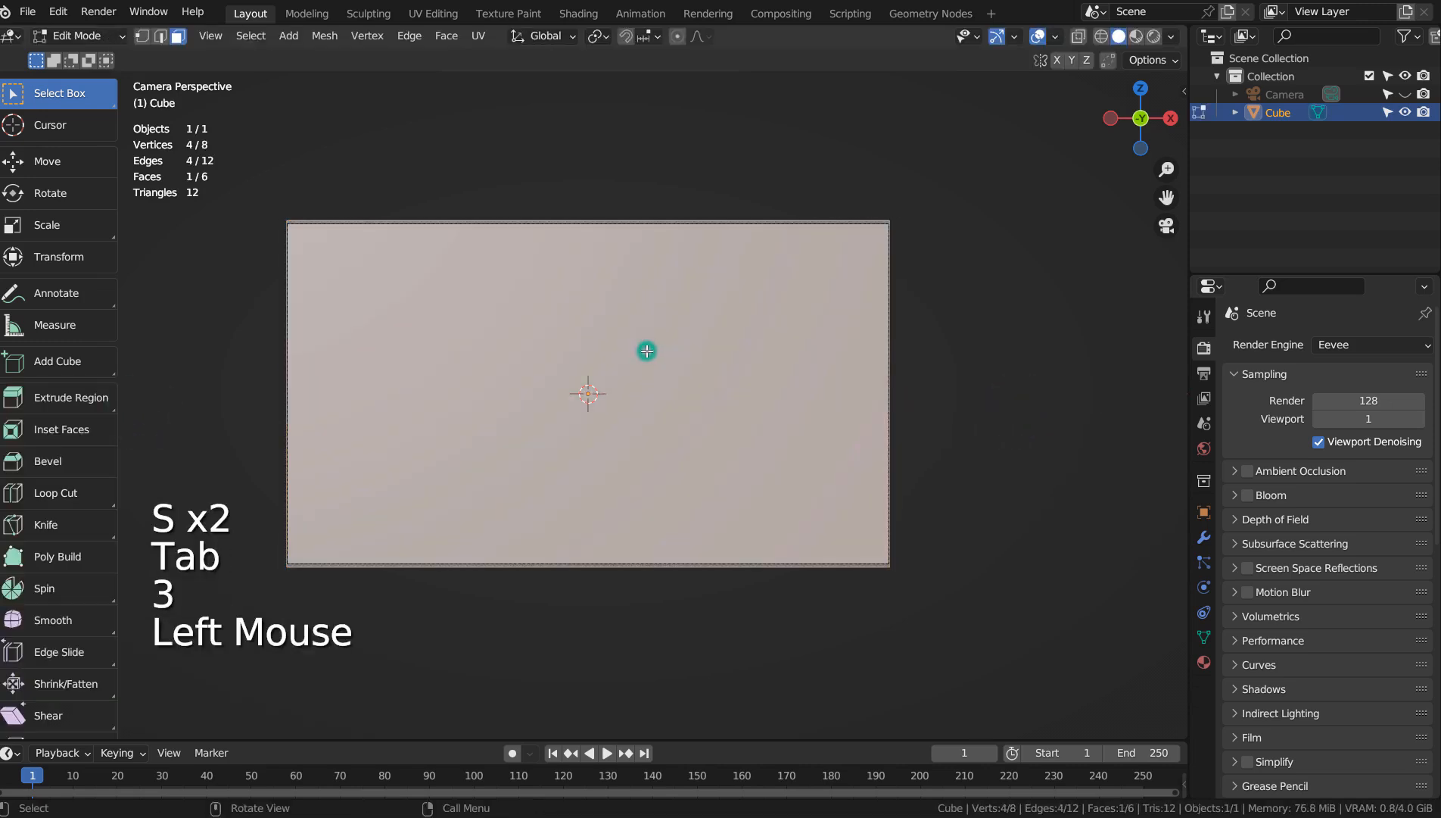
key(x)
click(640, 390)
key(Tab)
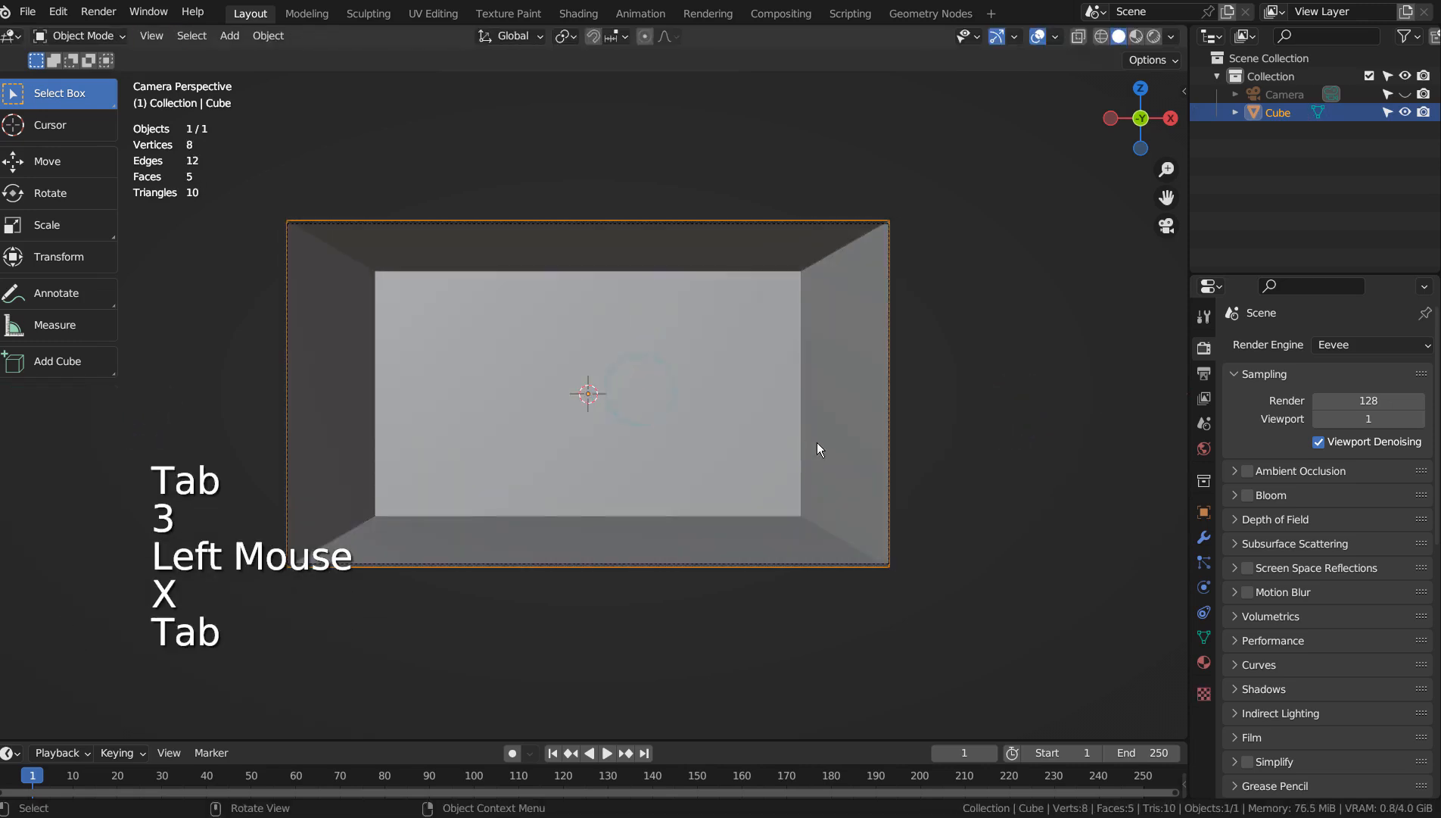
Step: Scale the room's back face down to about 0.58 in edit mode
click(720, 446)
key(Tab)
key(3)
click(569, 390)
key(s)
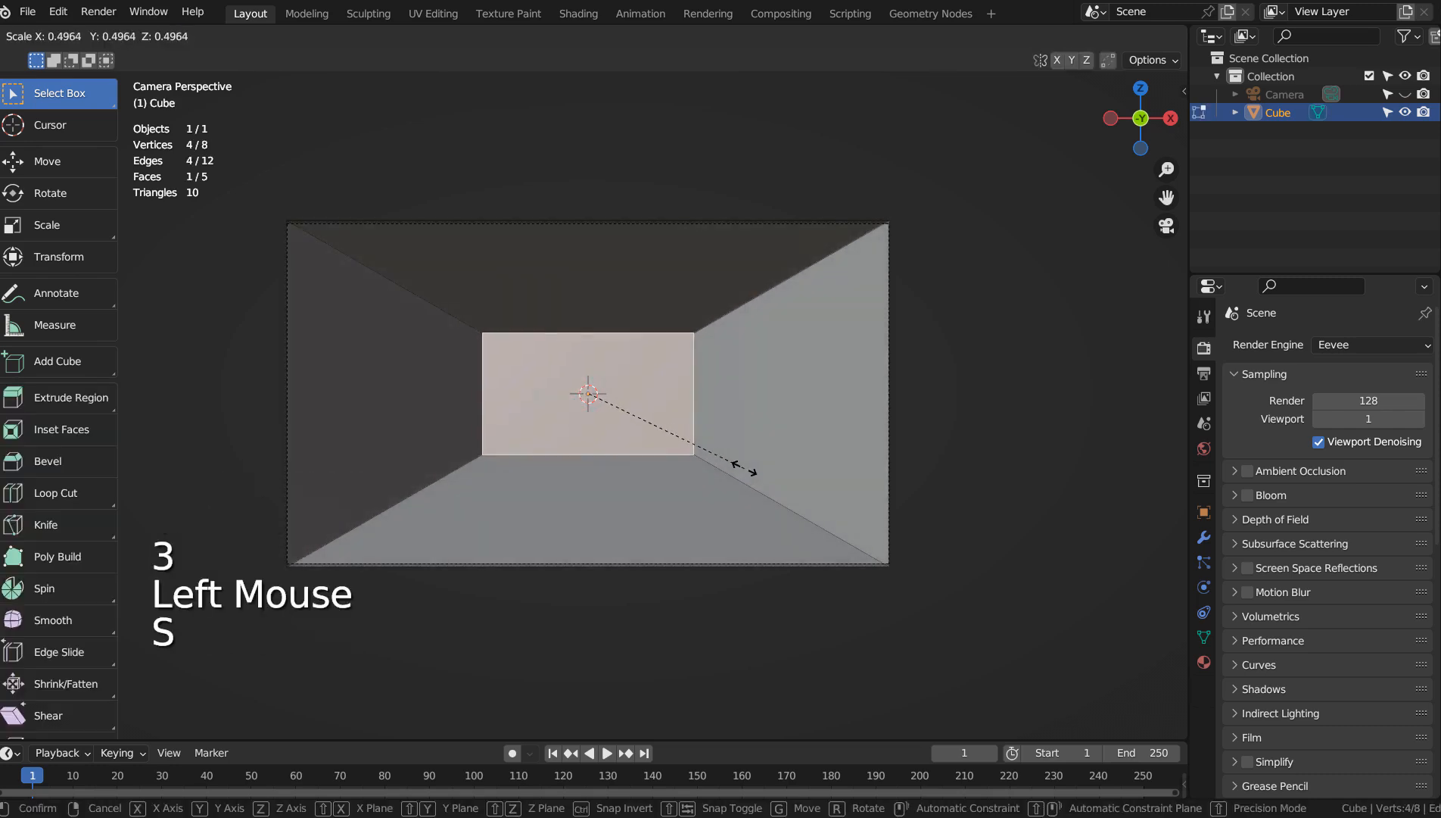
click(776, 469)
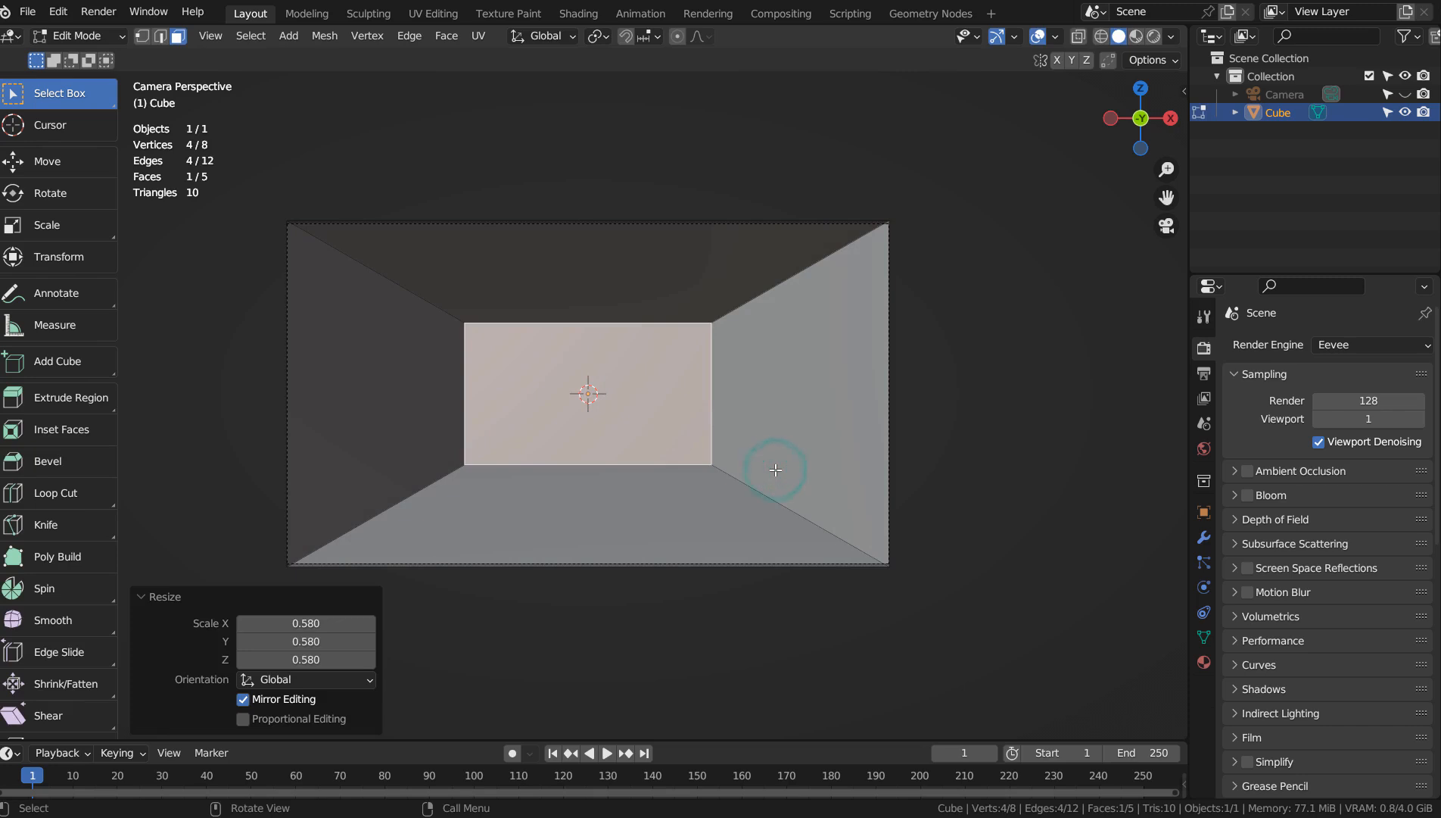
Step: Shift the room's back face off-centre in the positive global X direction in two moves, the second about 0.88 m
key(g)
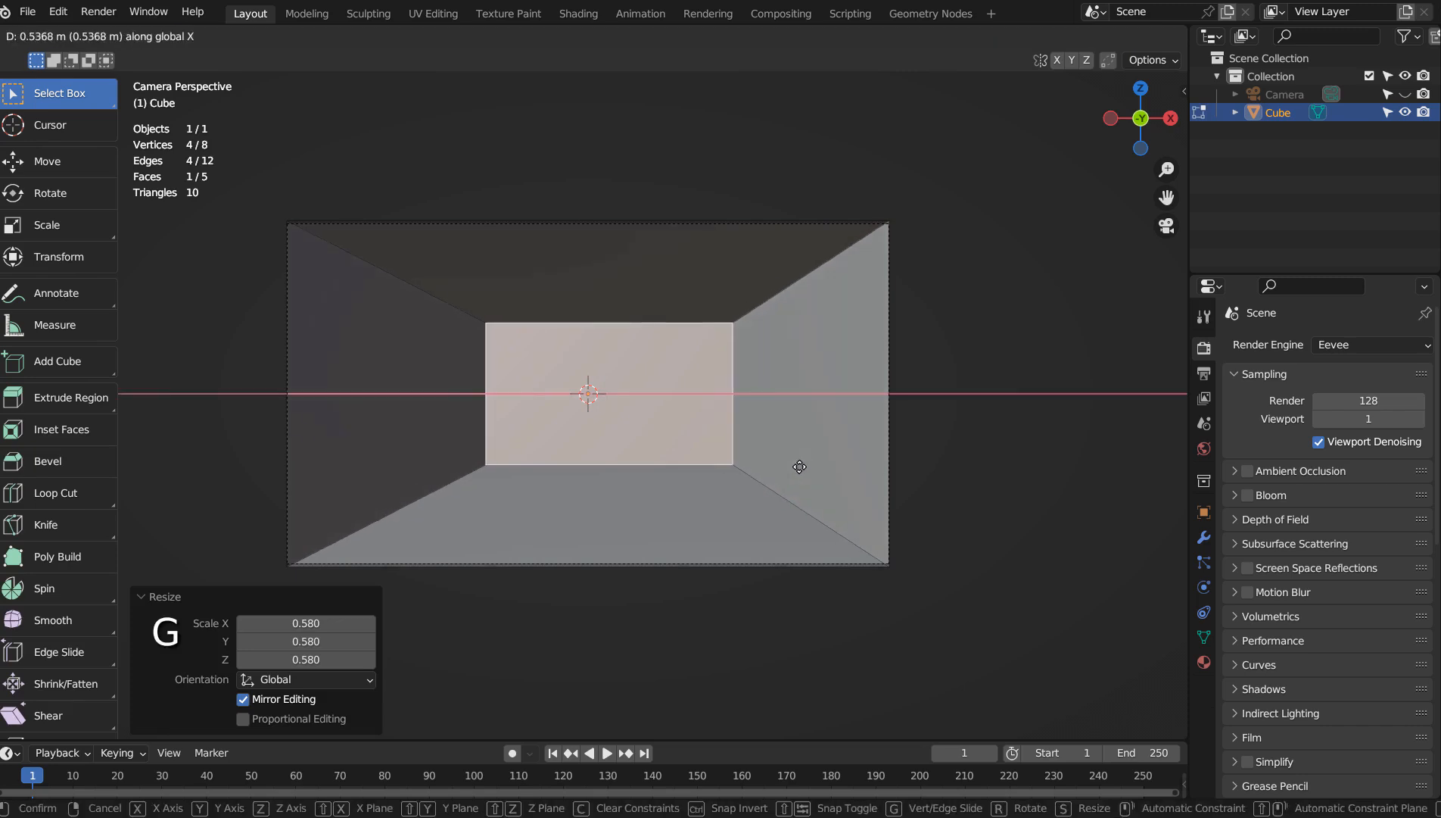
click(810, 463)
key(Tab)
key(Tab)
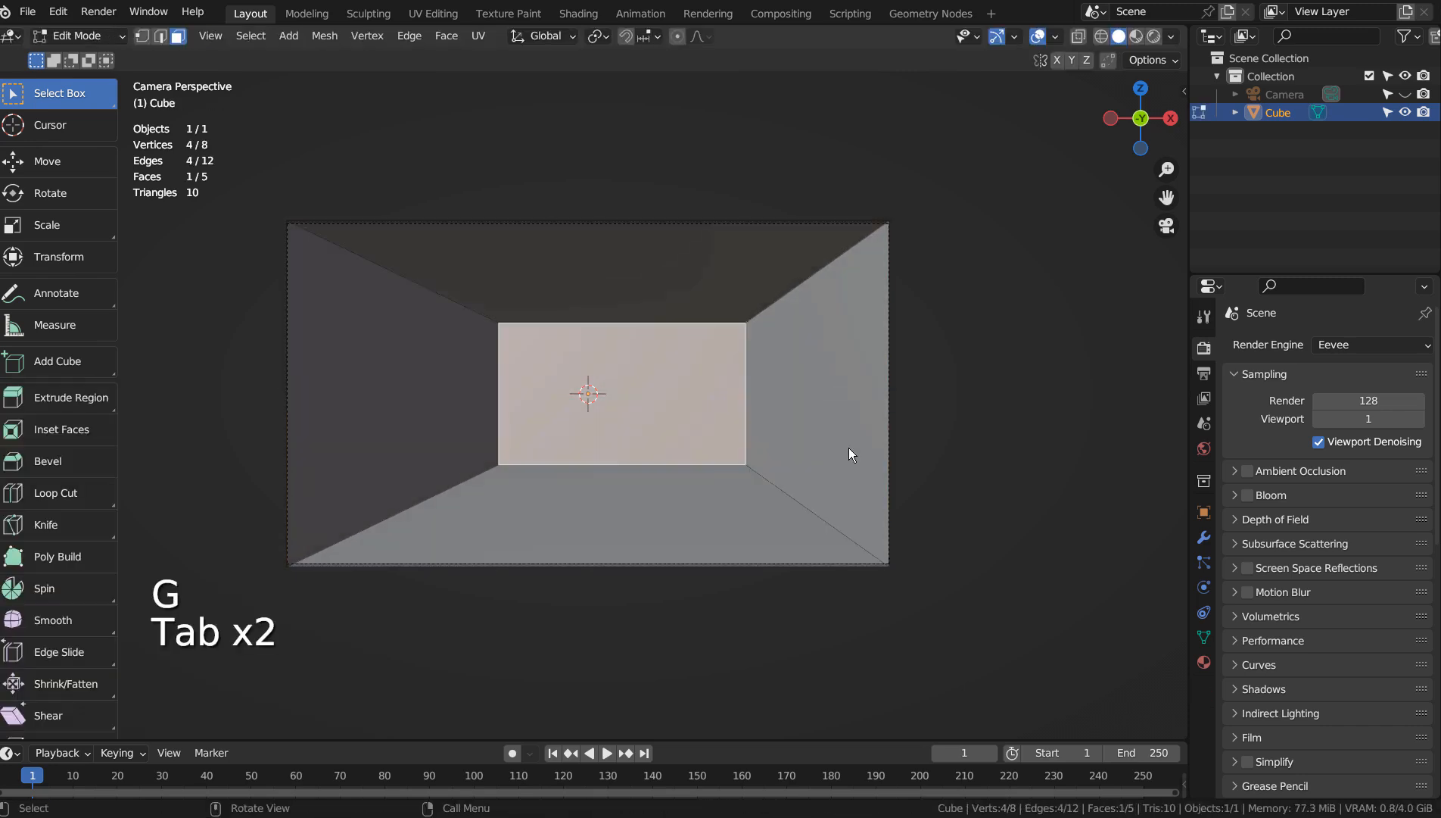
key(g)
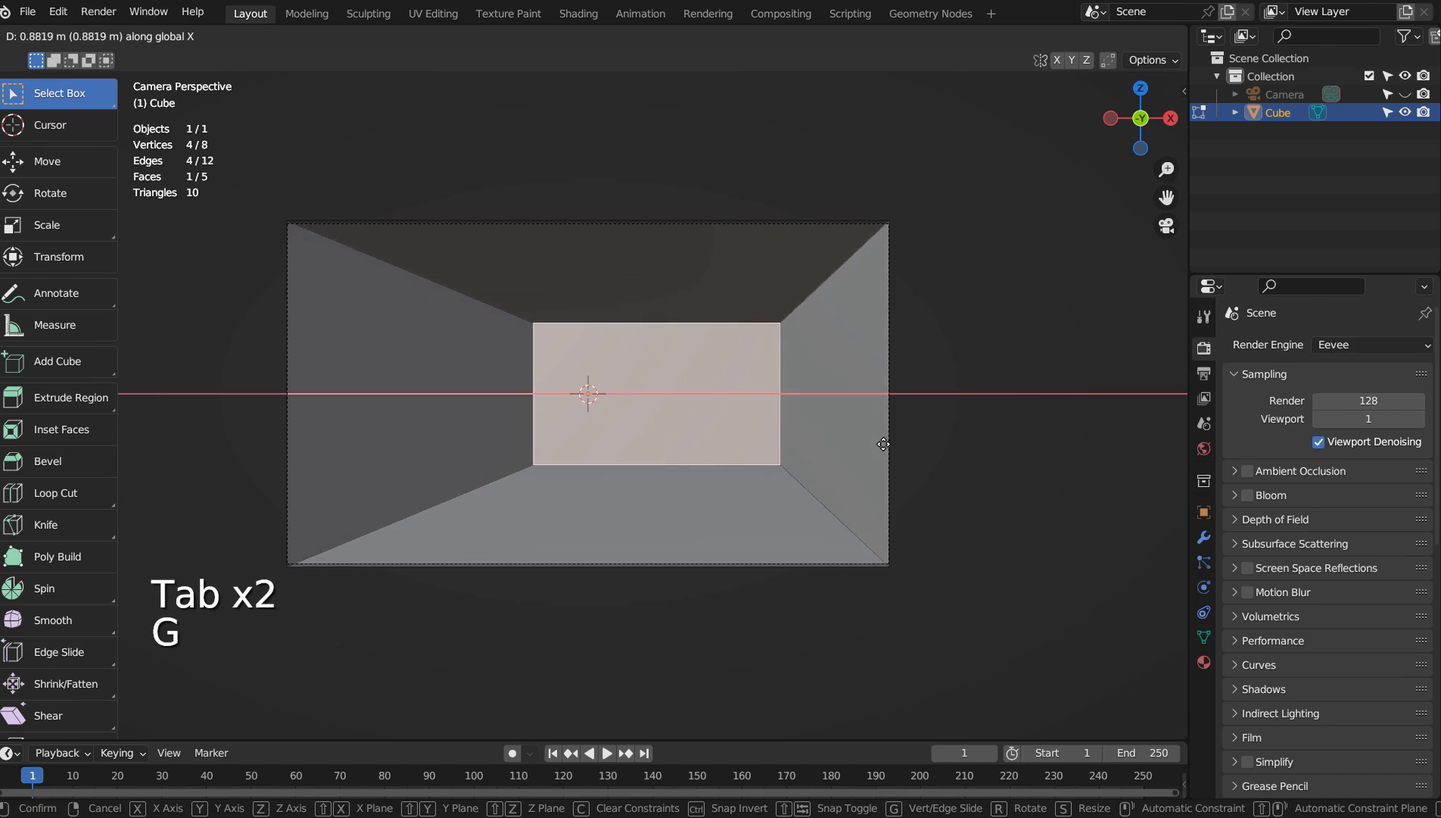
click(884, 444)
key(Tab)
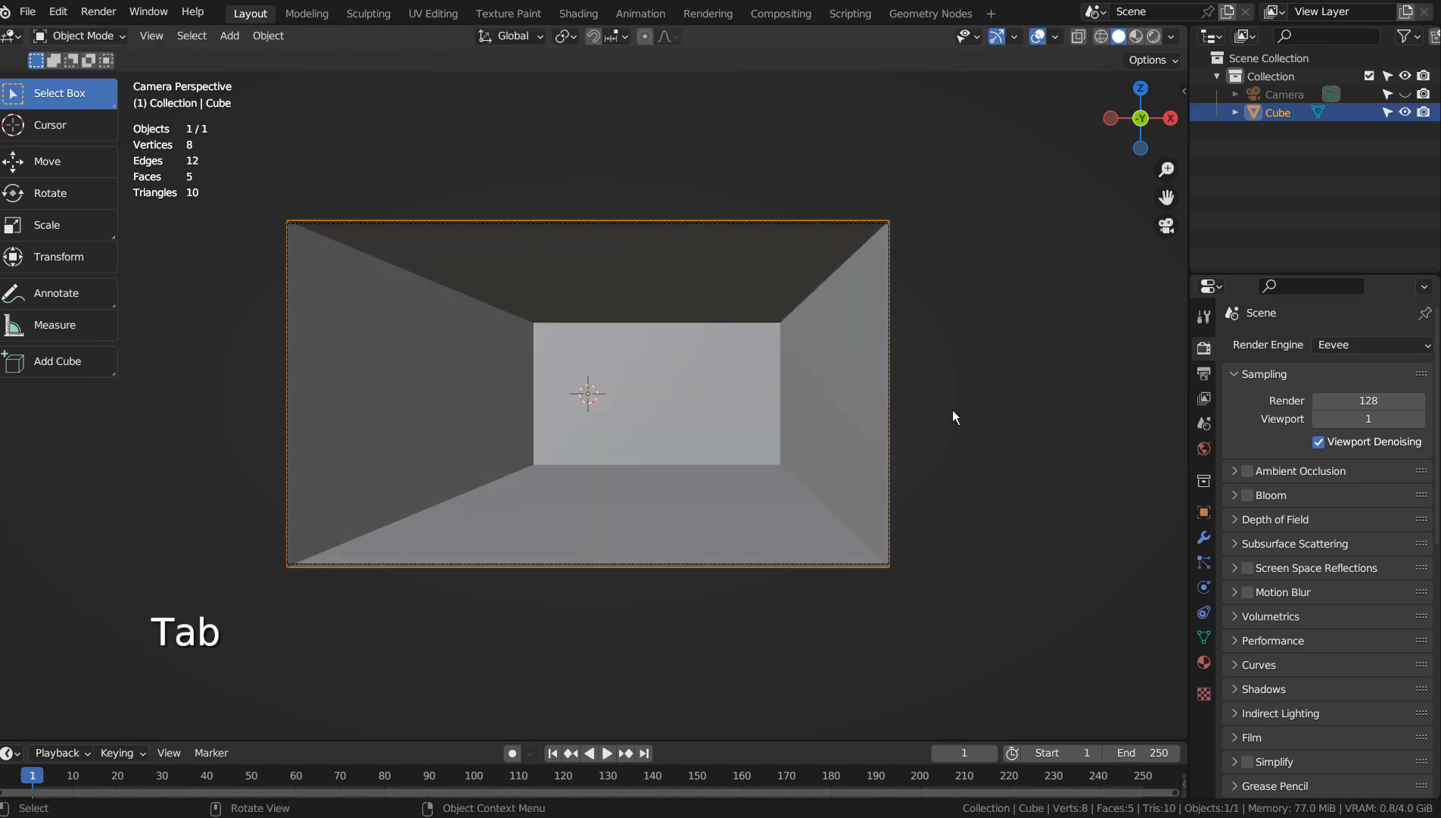
Step: Set the render engine to Workbench and render the room from the camera
click(1366, 346)
click(1366, 382)
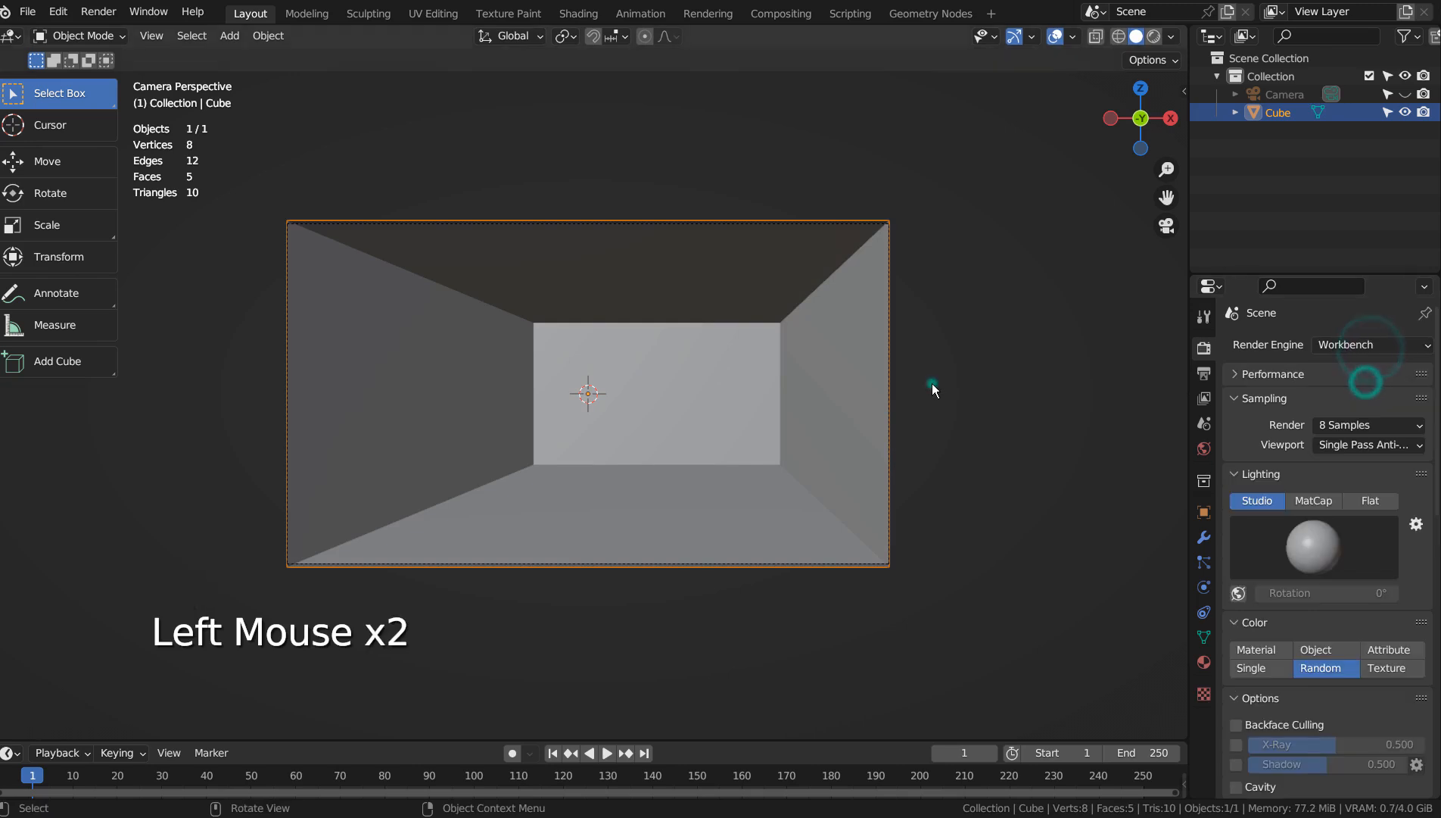
click(933, 383)
key(F12)
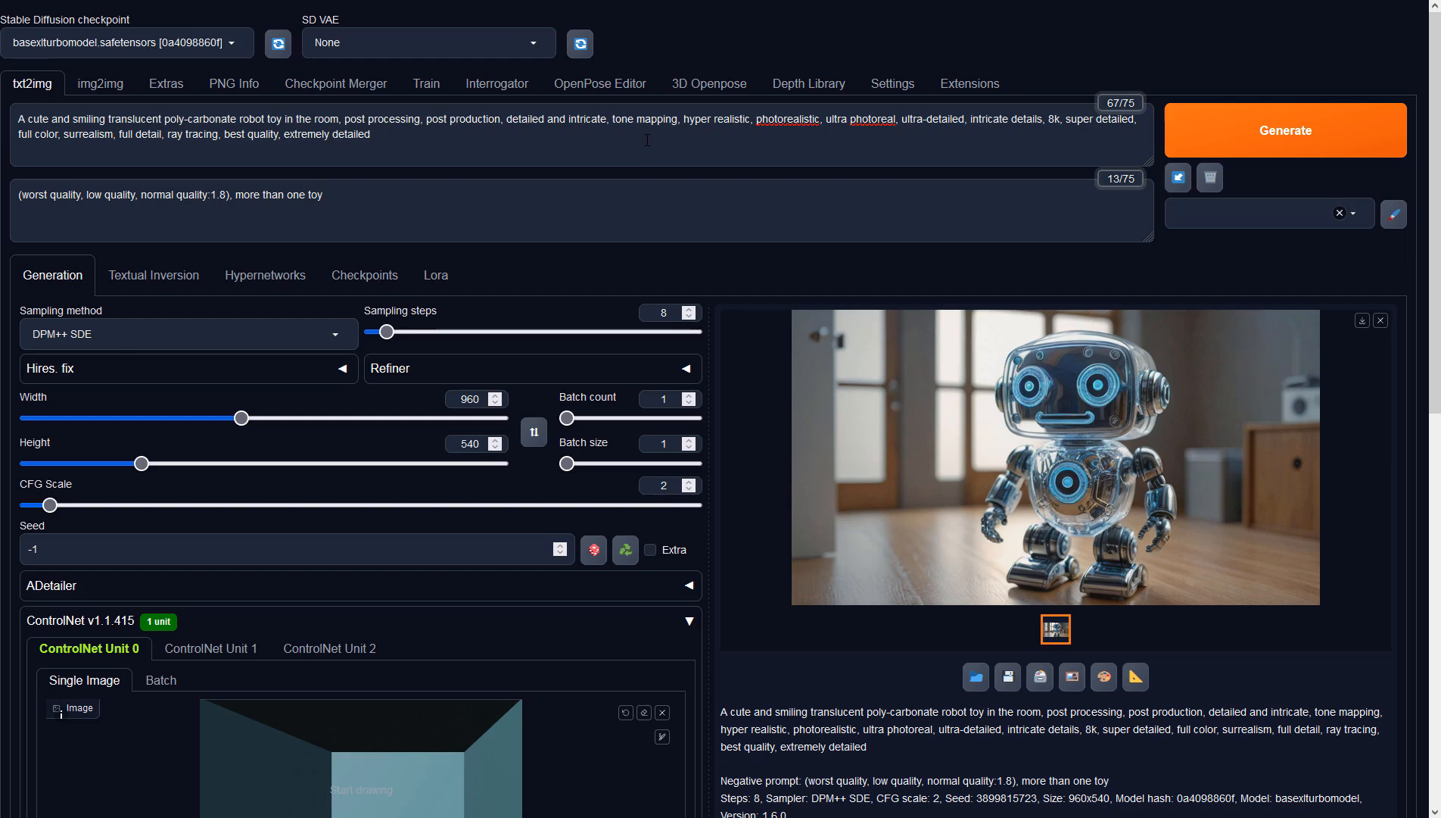
Step: Switch to the Stable Diffusion web UI and review the txt2img prompt, negative prompt, width and height
click(647, 139)
click(569, 201)
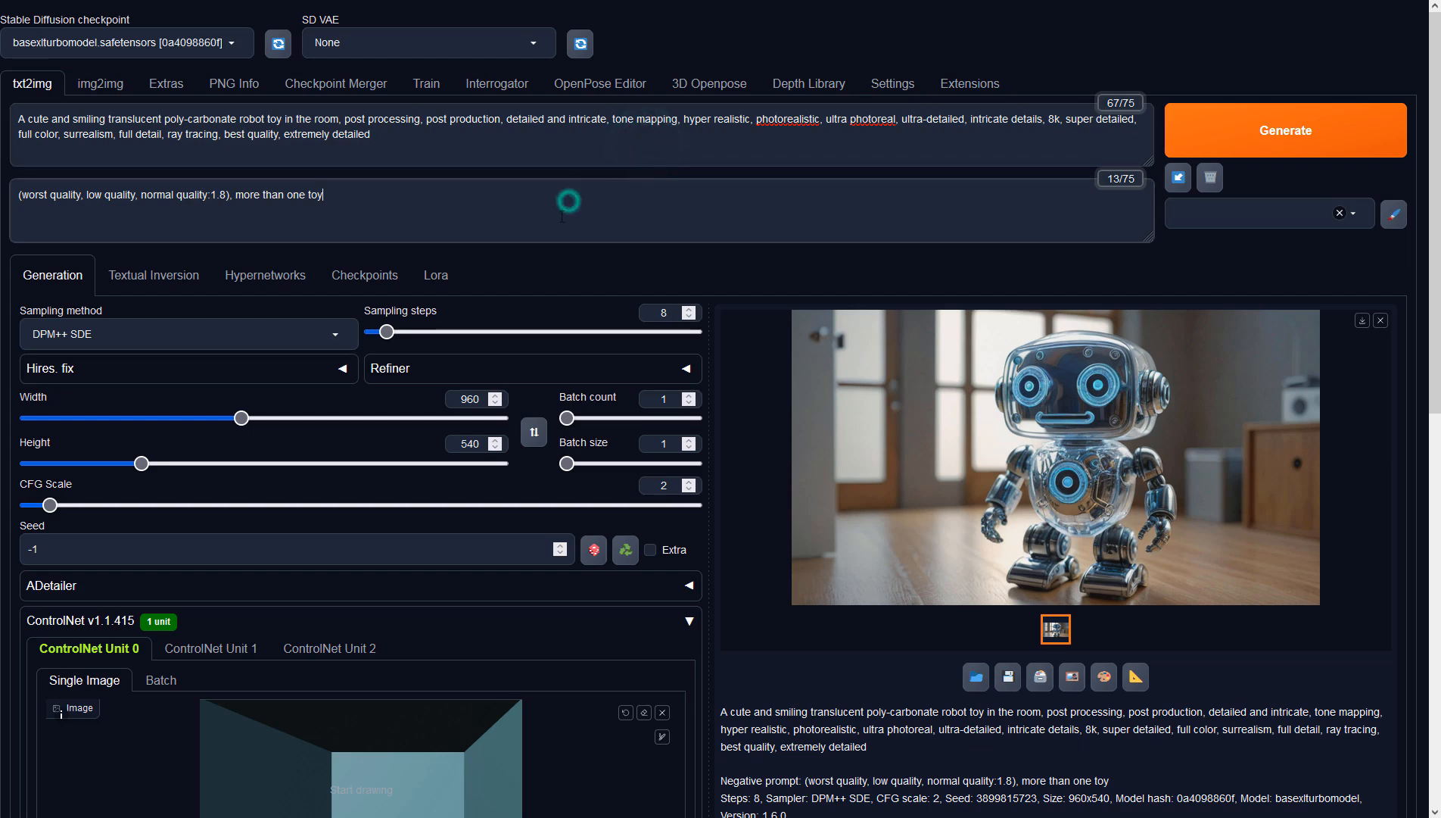
click(481, 399)
click(477, 443)
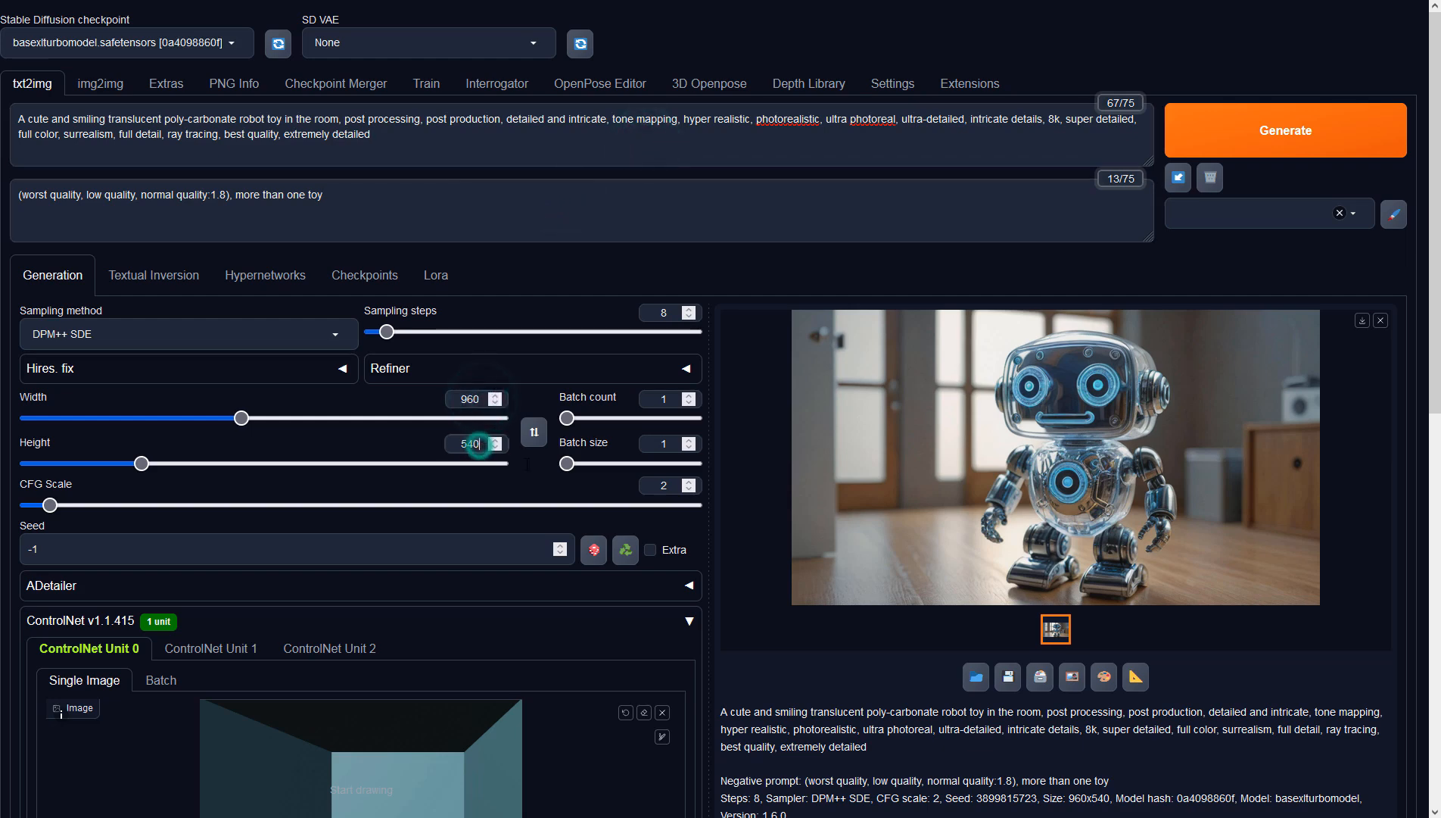
click(808, 727)
Step: Configure ControlNet Unit 0 with control type Depth, preprocessor none and model sai_xl_depth_256lora
scroll(606, 465, down, 5)
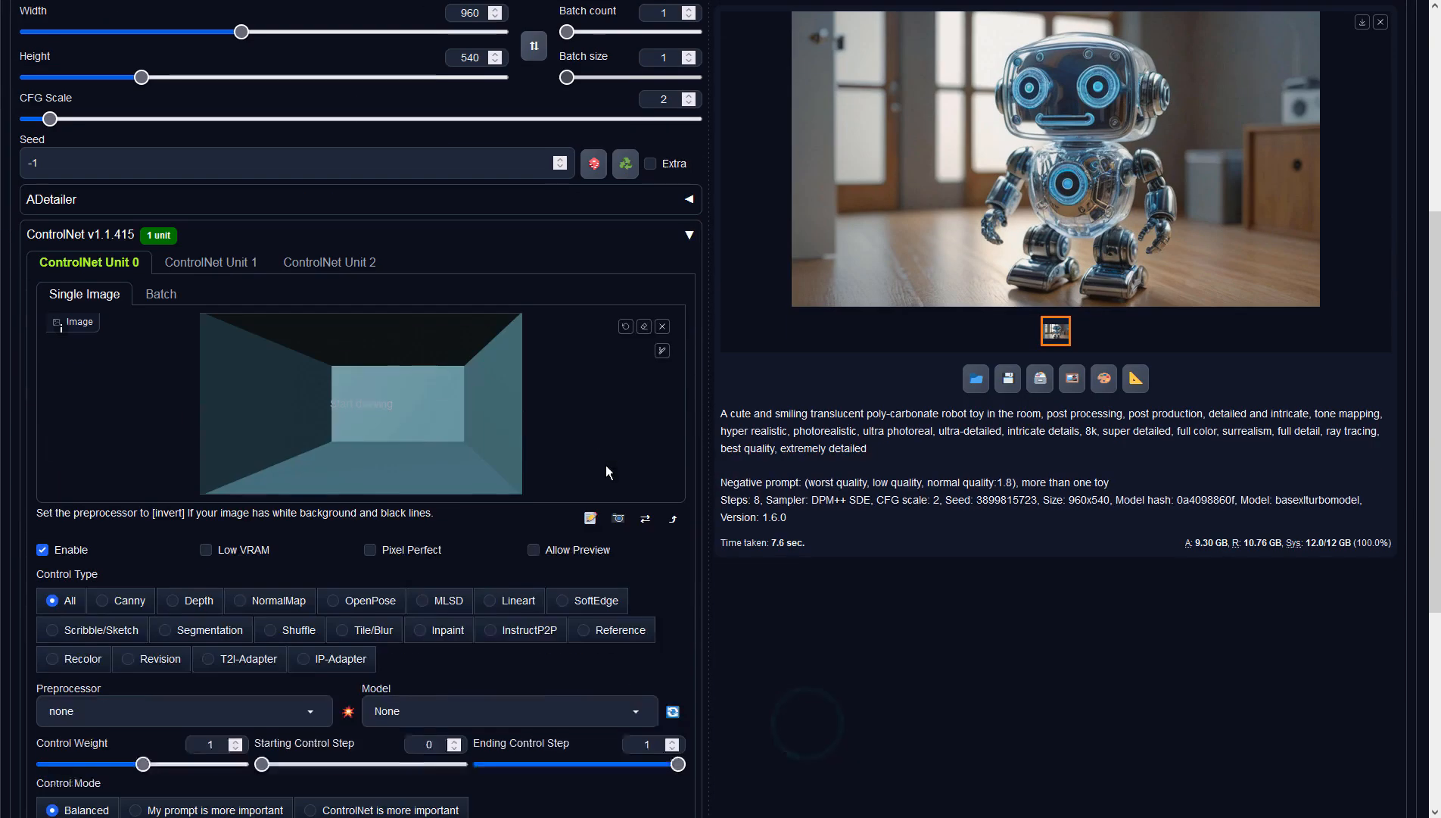
click(182, 598)
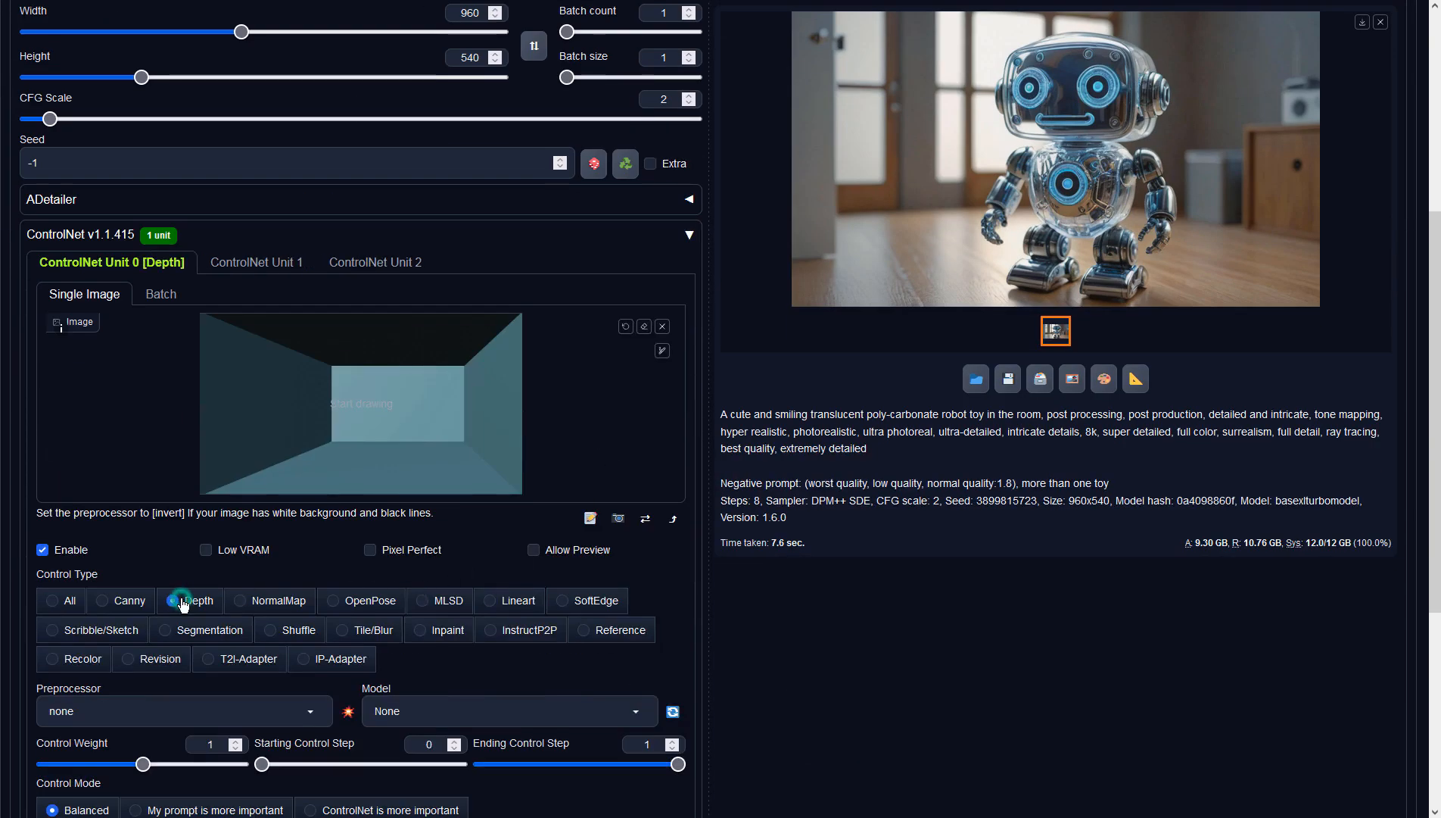
click(306, 704)
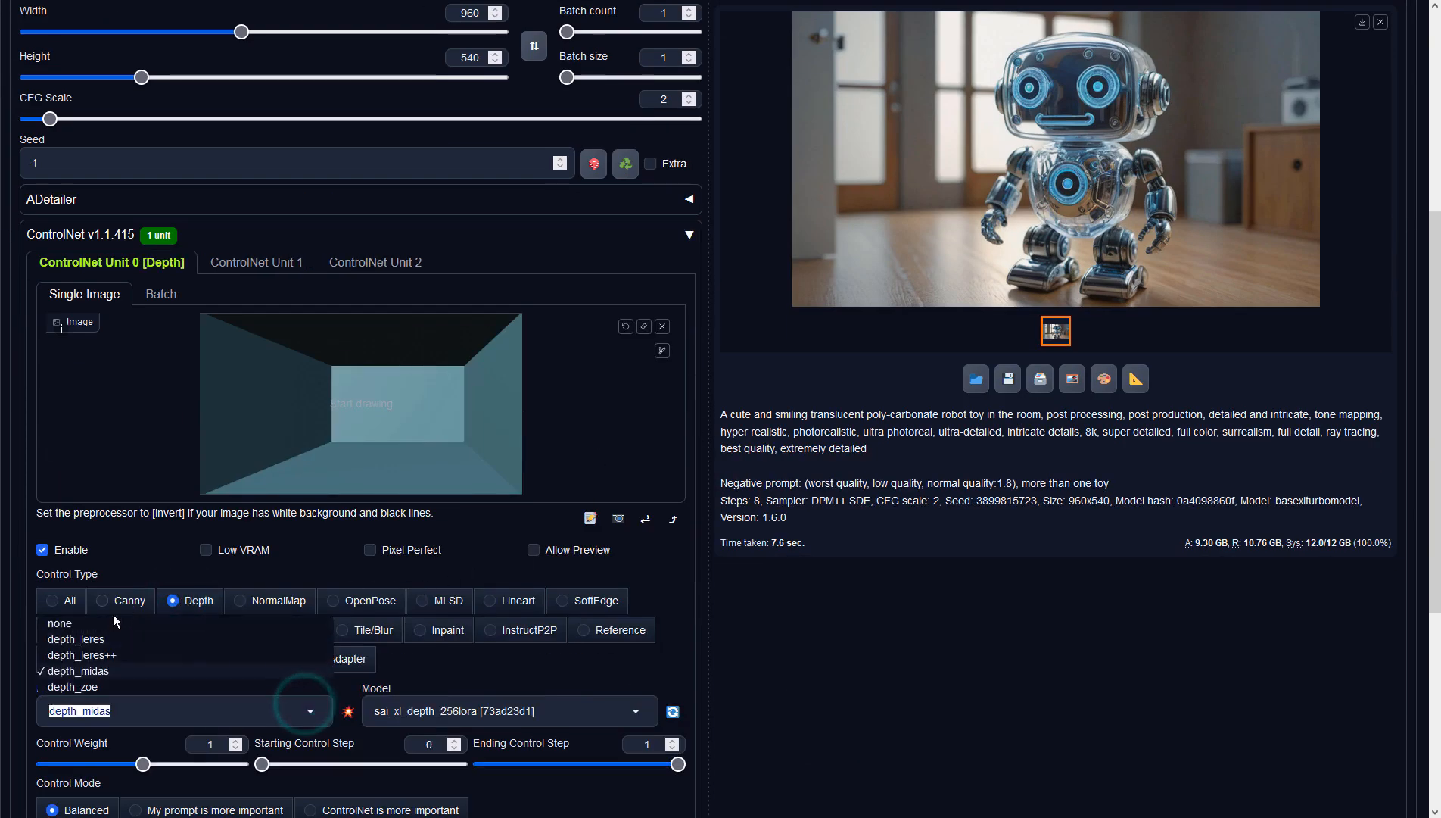
click(113, 610)
click(506, 714)
click(453, 687)
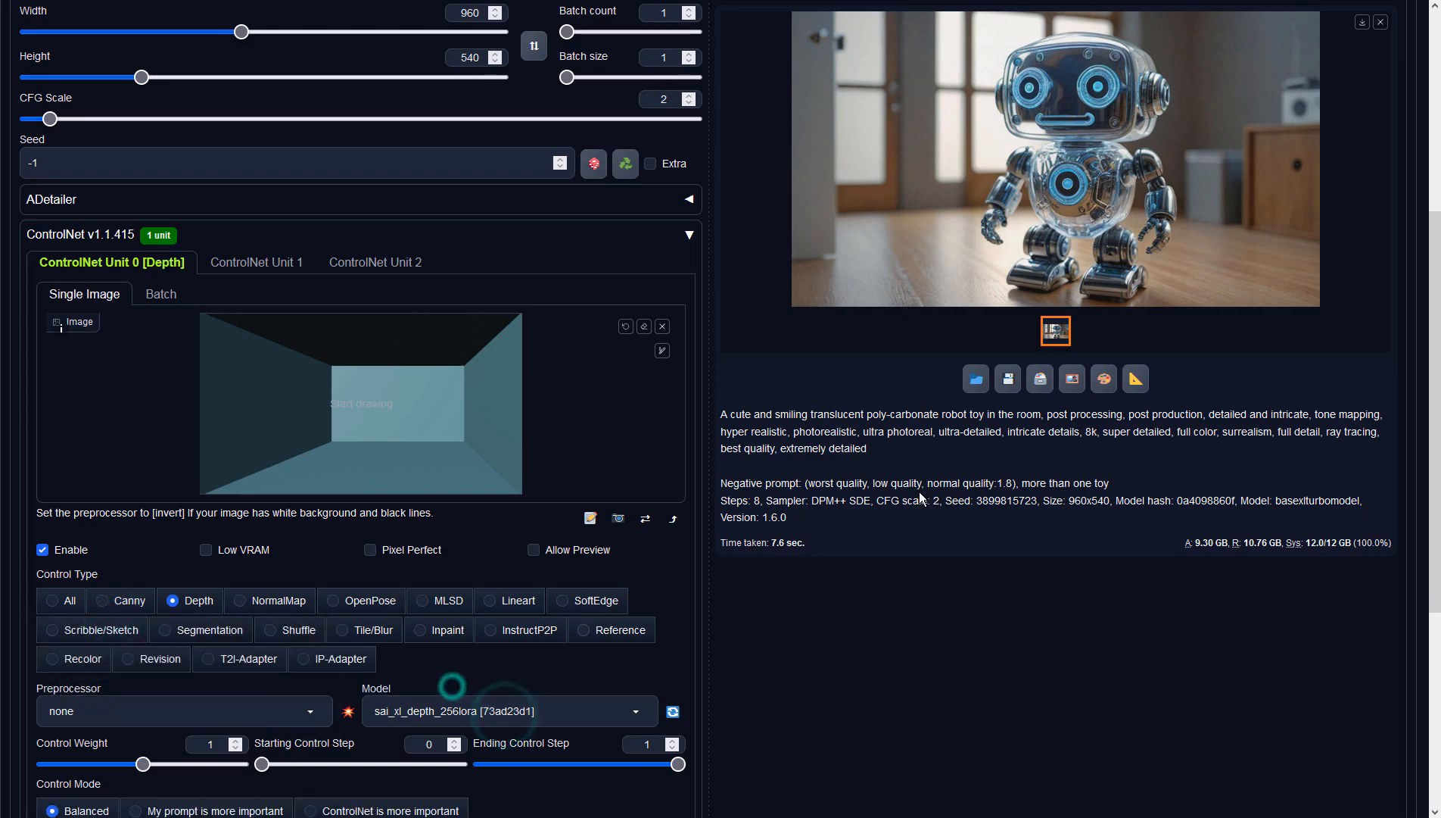
Step: Generate the txt2img robot image guided by the room's depth and inspect the result enlarged
click(970, 467)
scroll(970, 467, up, 5)
click(1262, 132)
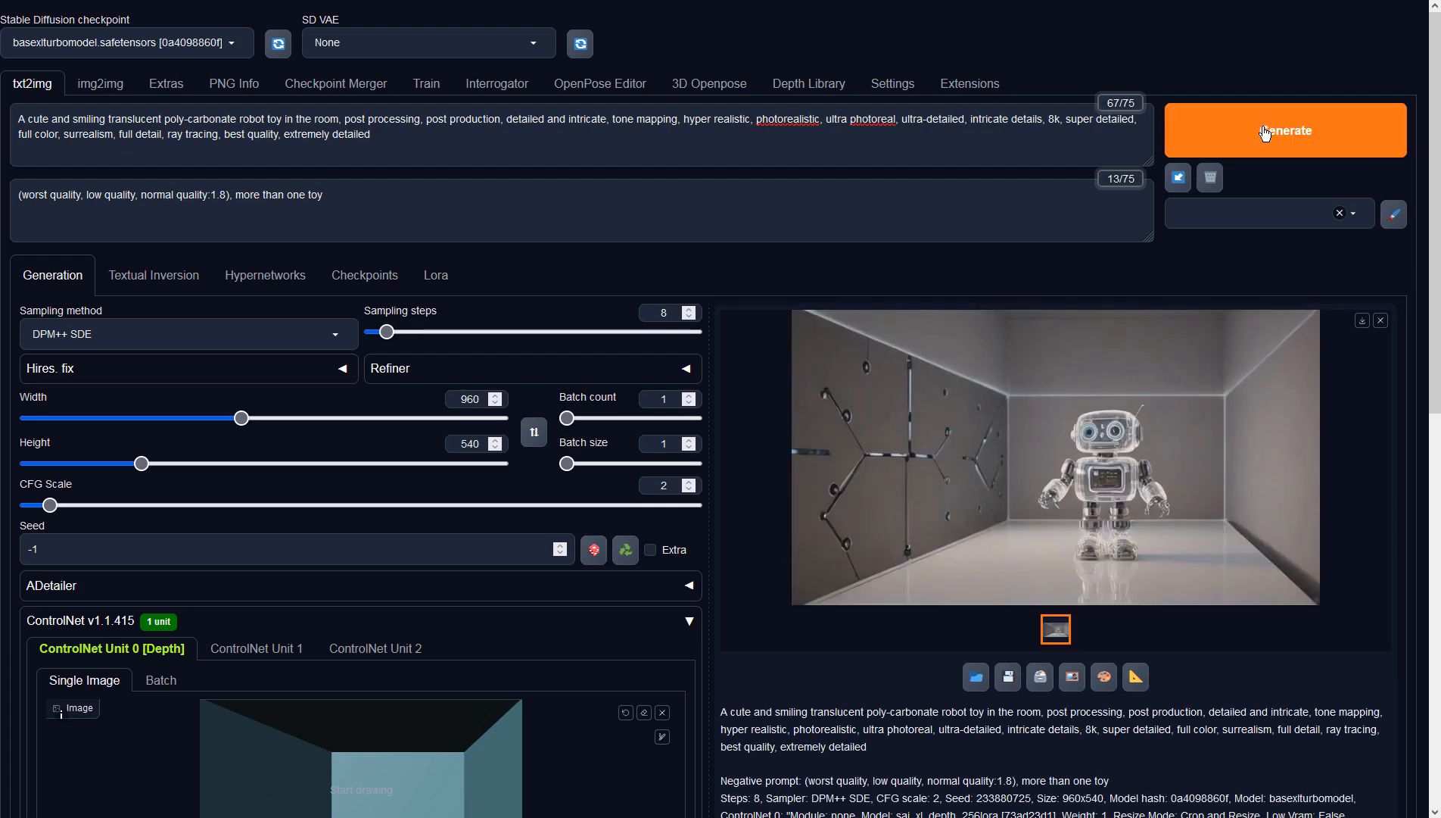
click(1177, 424)
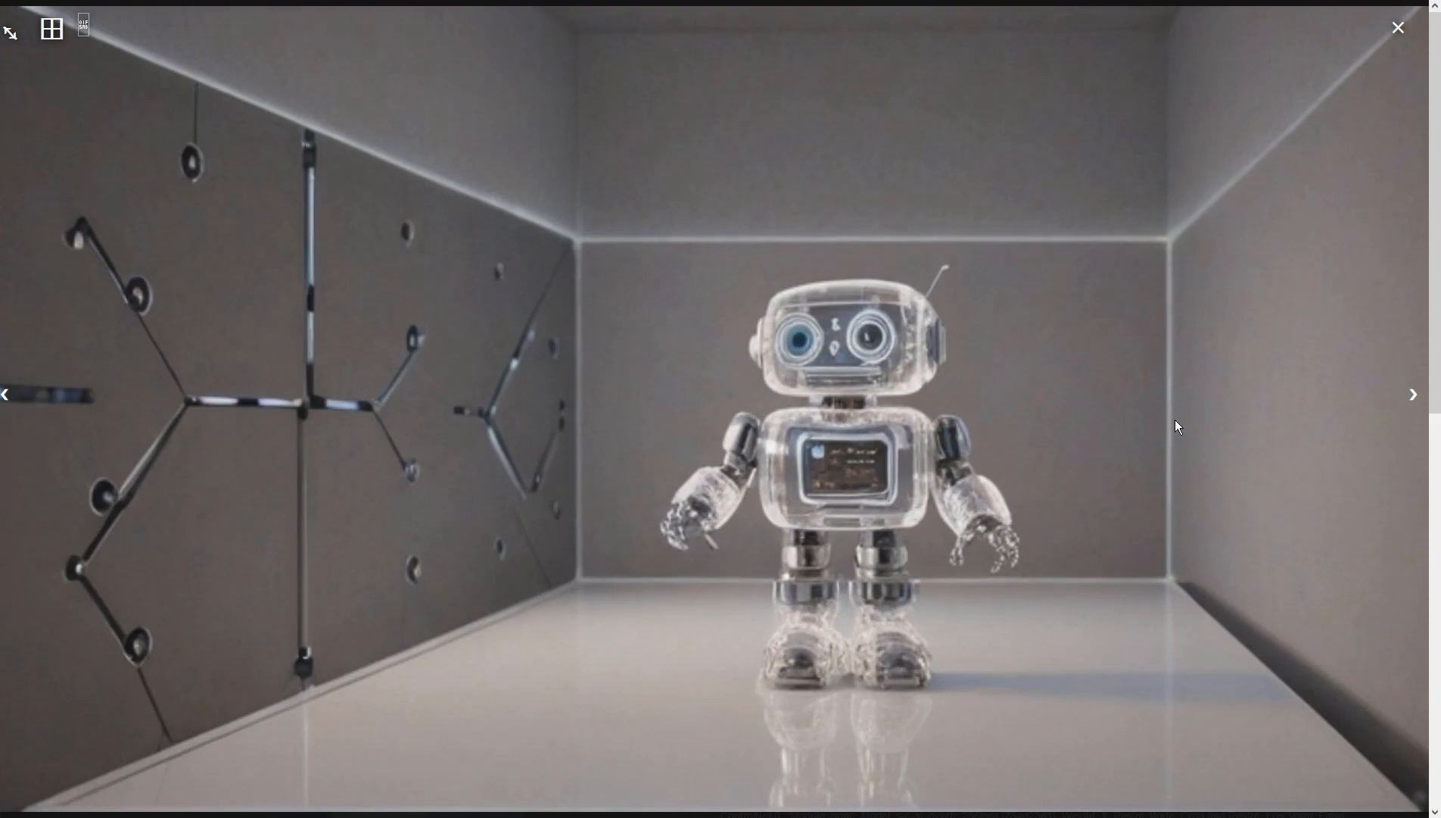
click(1174, 421)
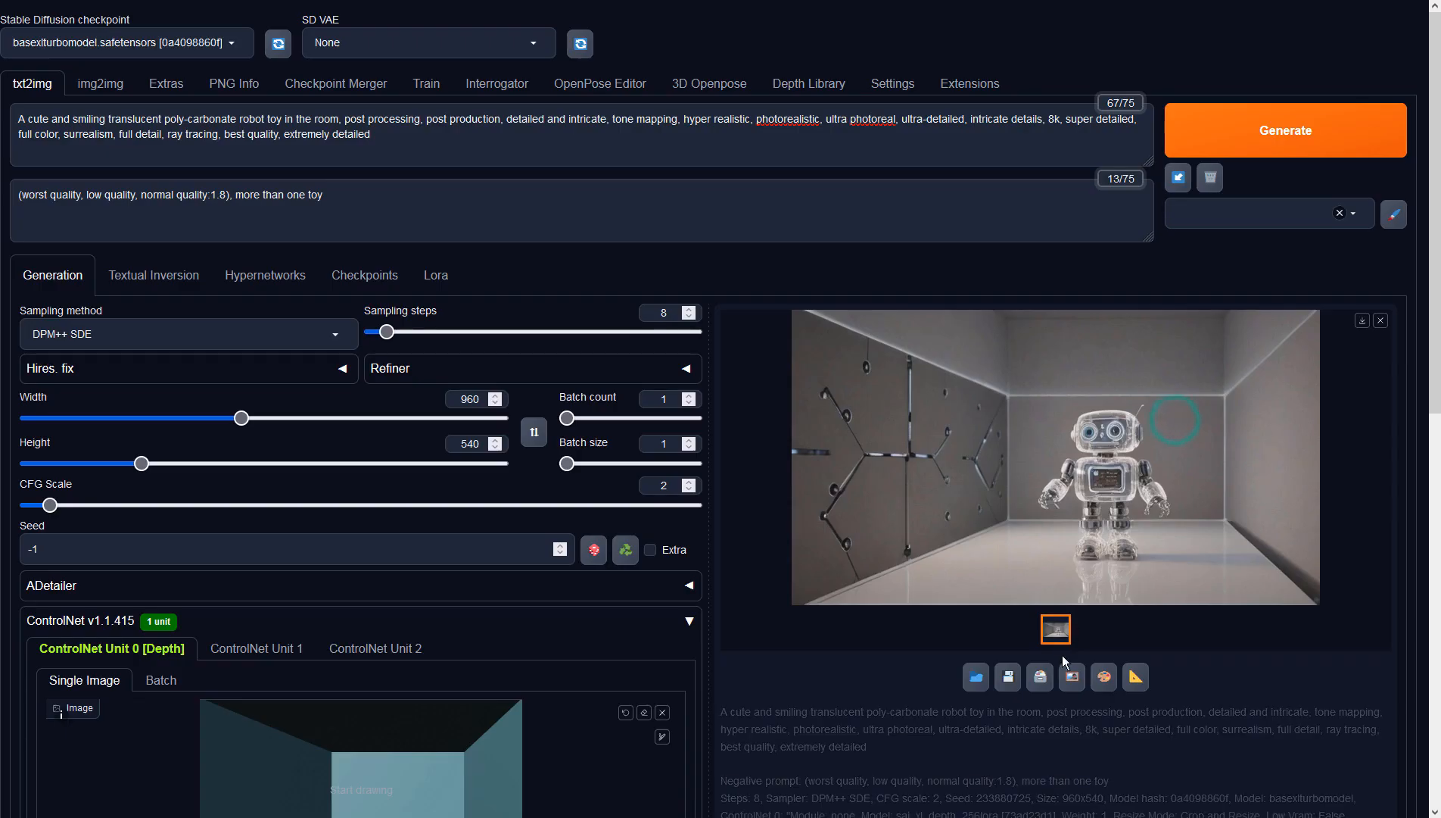
Step: Send the generated image to img2img and set the sampling method to DPM++ SDE and the CFG Scale to 2
click(1070, 673)
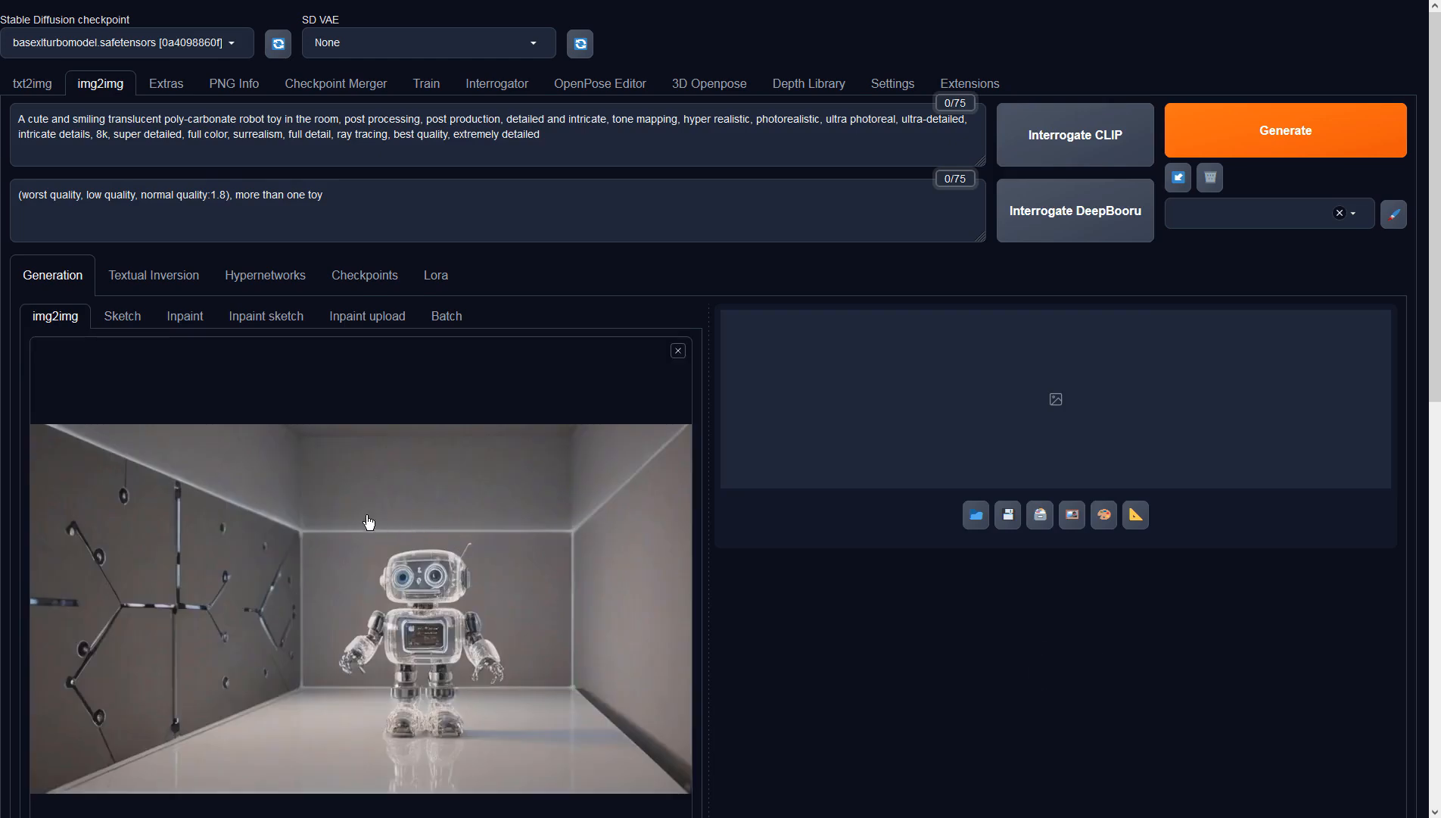
scroll(367, 517, down, 4)
click(139, 626)
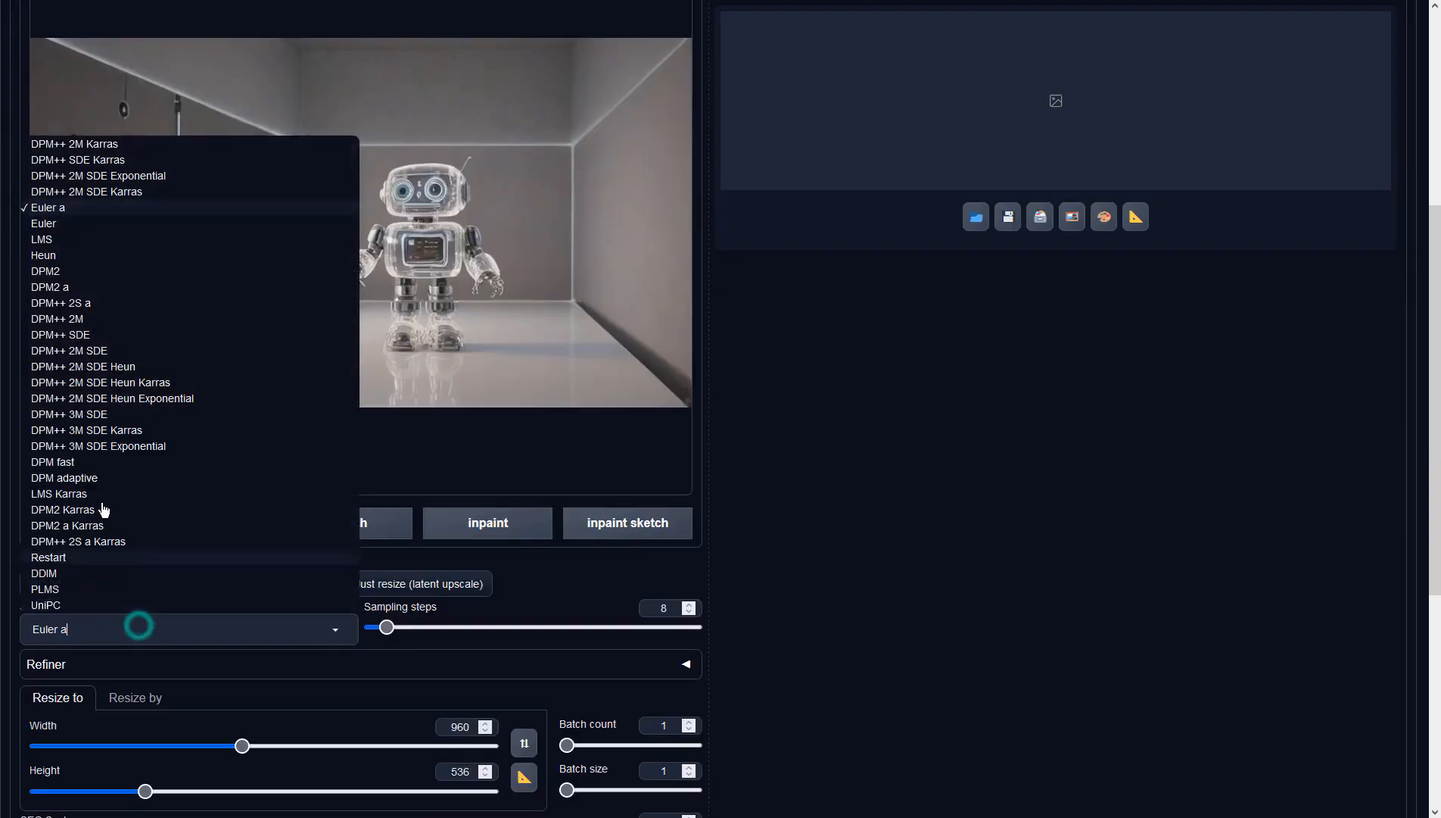
click(83, 337)
scroll(922, 487, down, 4)
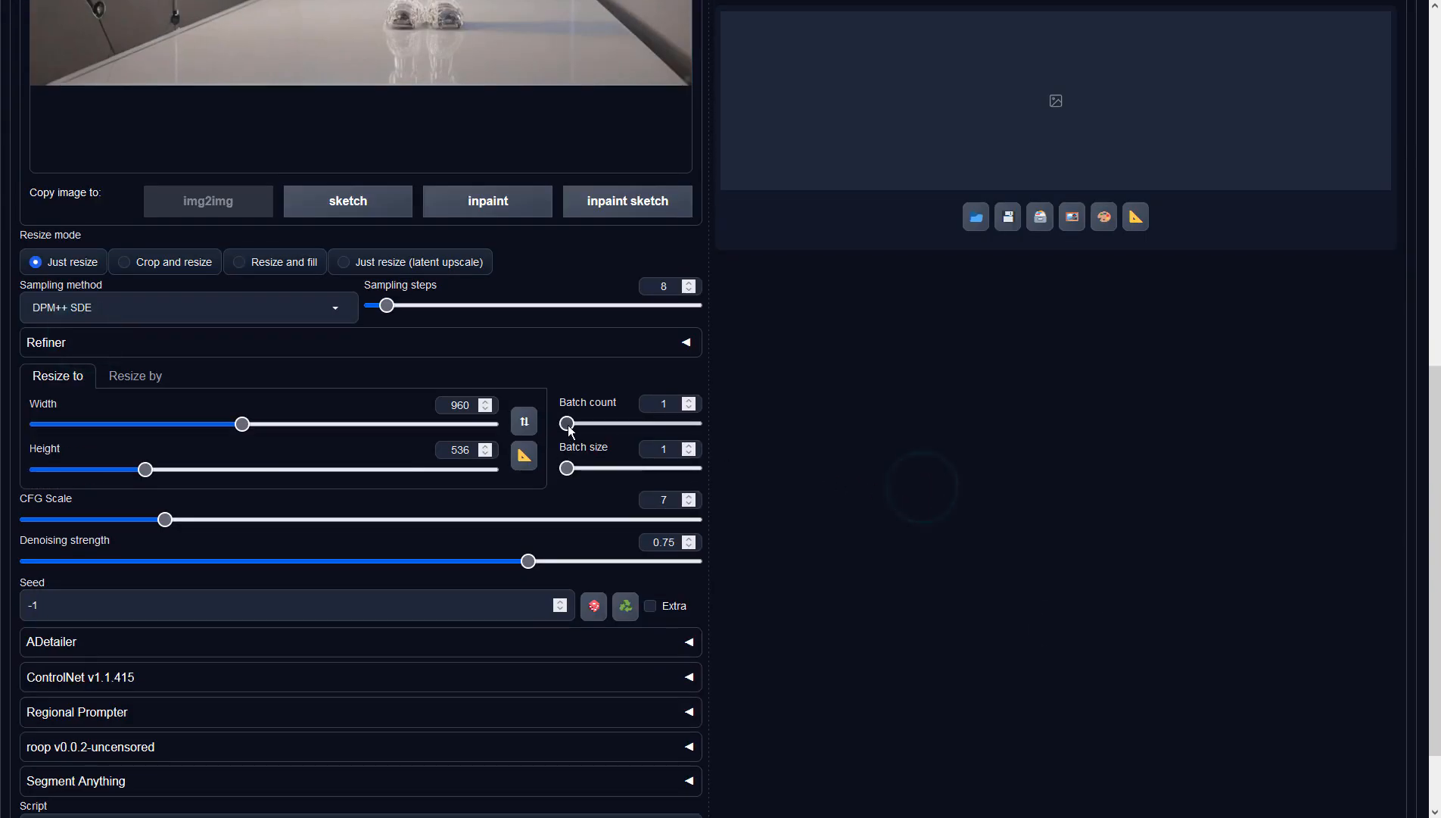
drag(674, 501, 648, 503)
text(2)
click(909, 496)
Step: Generate an img2img variation of the robot image and inspect it enlarged
scroll(910, 495, up, 9)
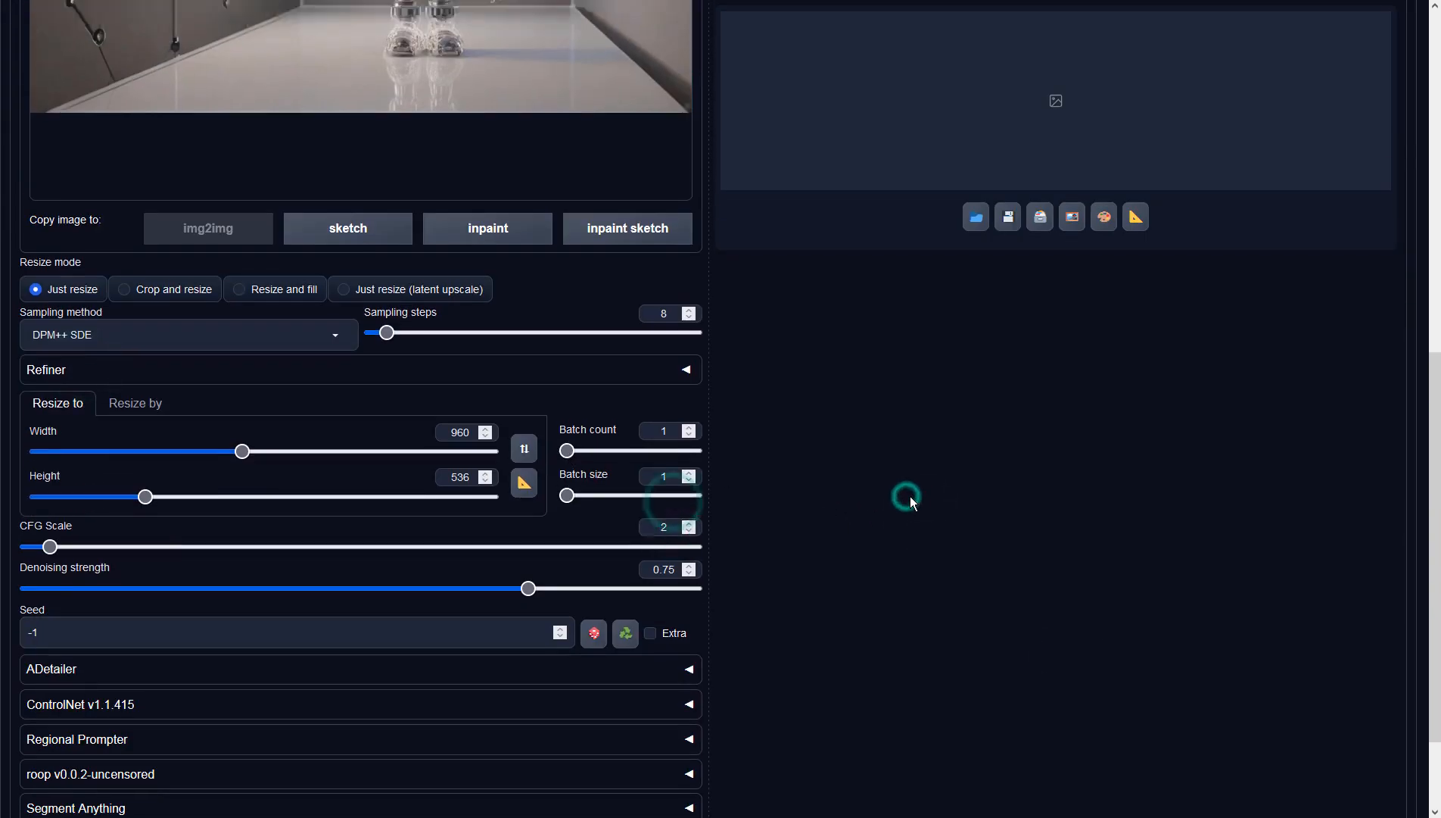
click(1224, 138)
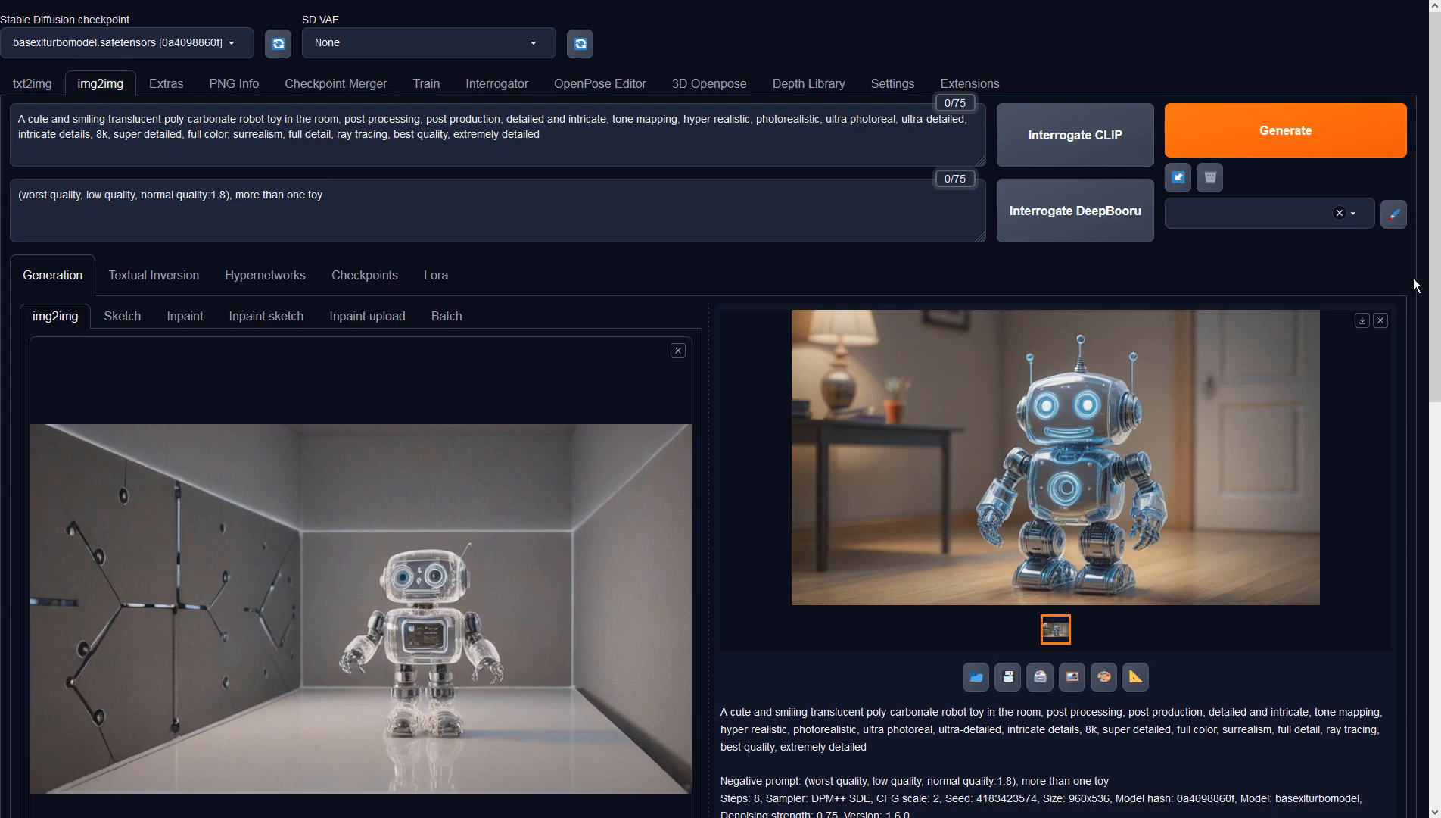
click(1258, 398)
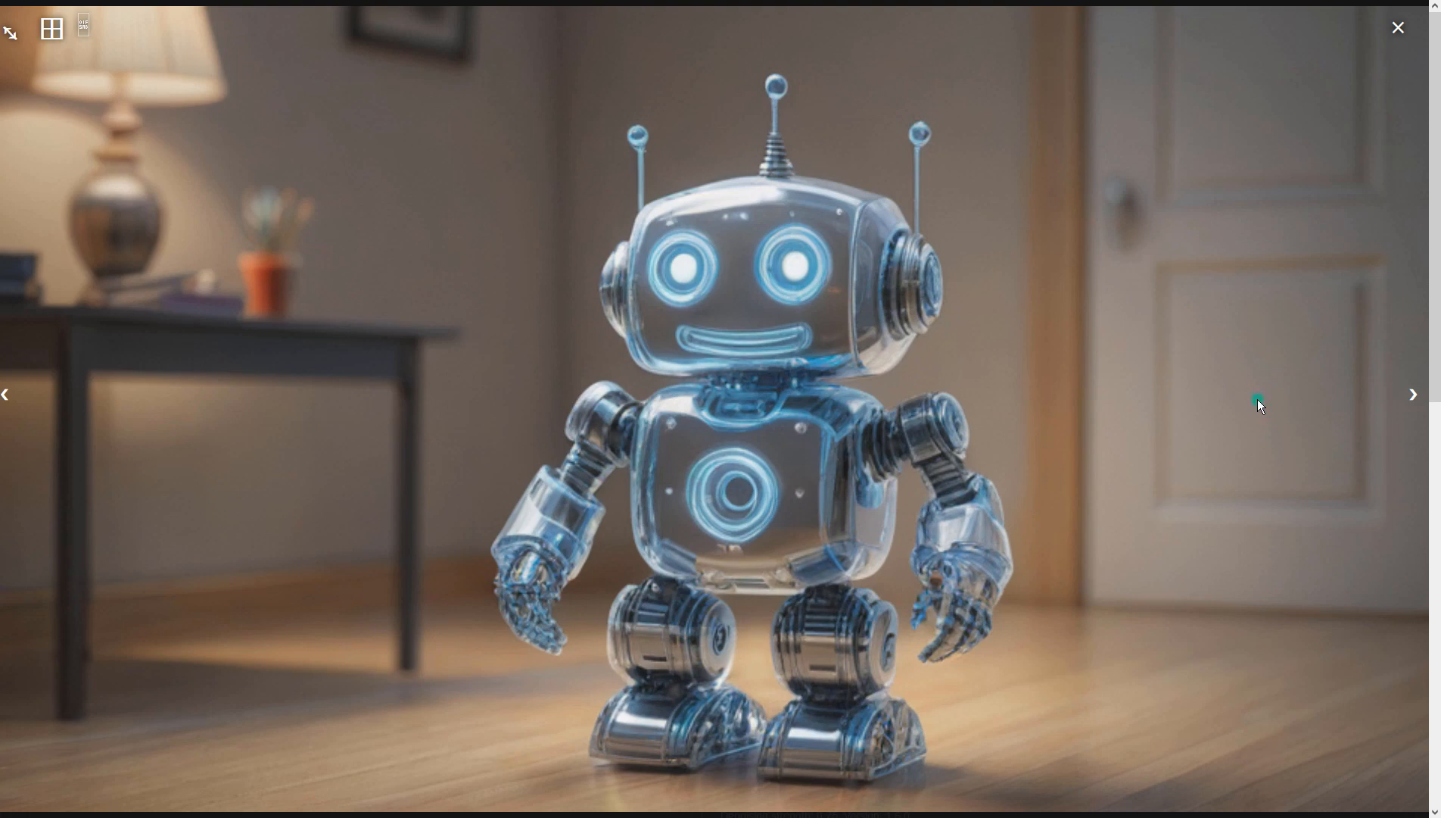
click(1258, 398)
Step: Send the img2img result to Extras, setting Resize to 1 and Upscaler 1 to 4x-UltraSharp
click(1138, 676)
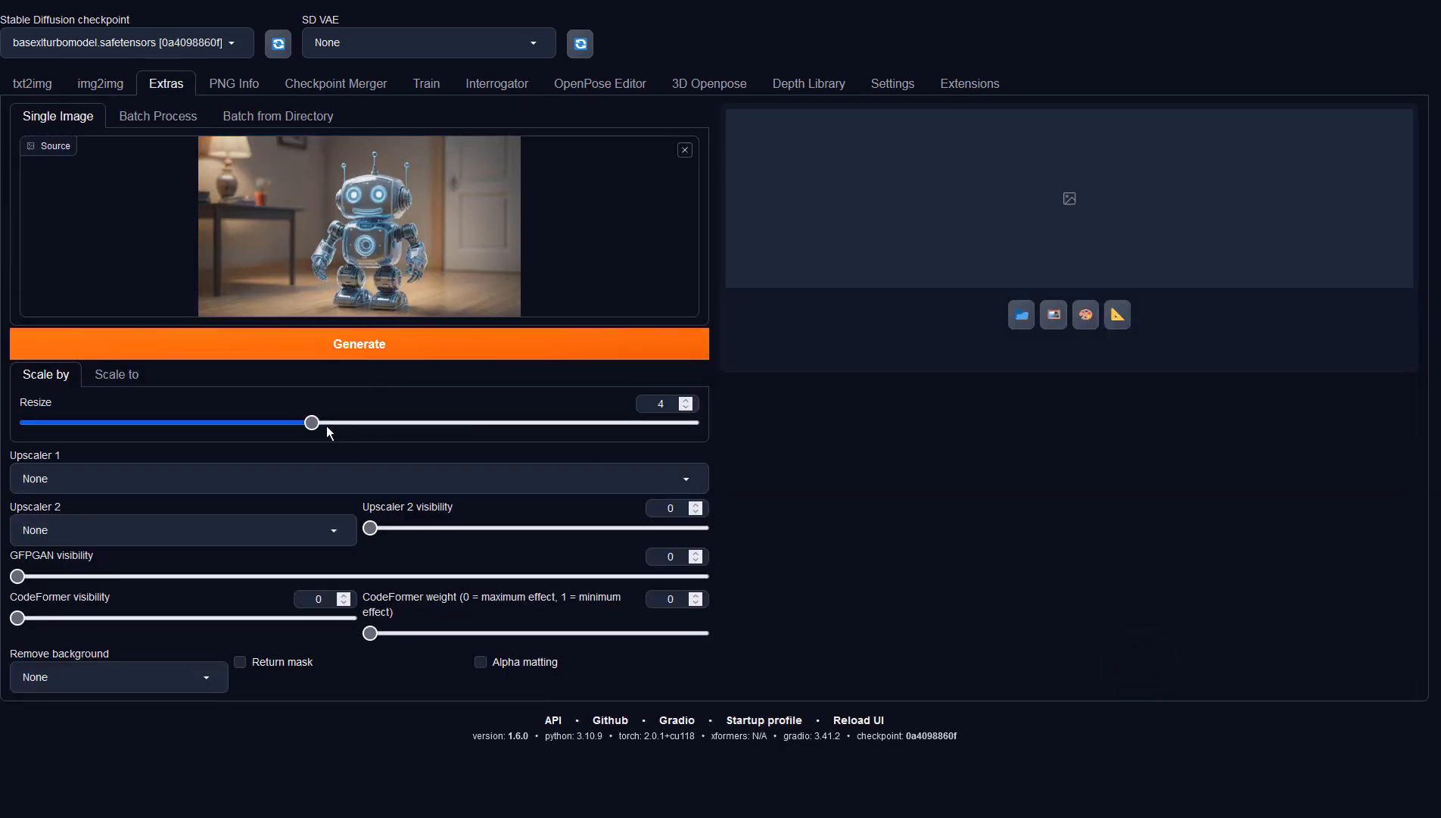
drag(312, 422, 23, 422)
click(127, 477)
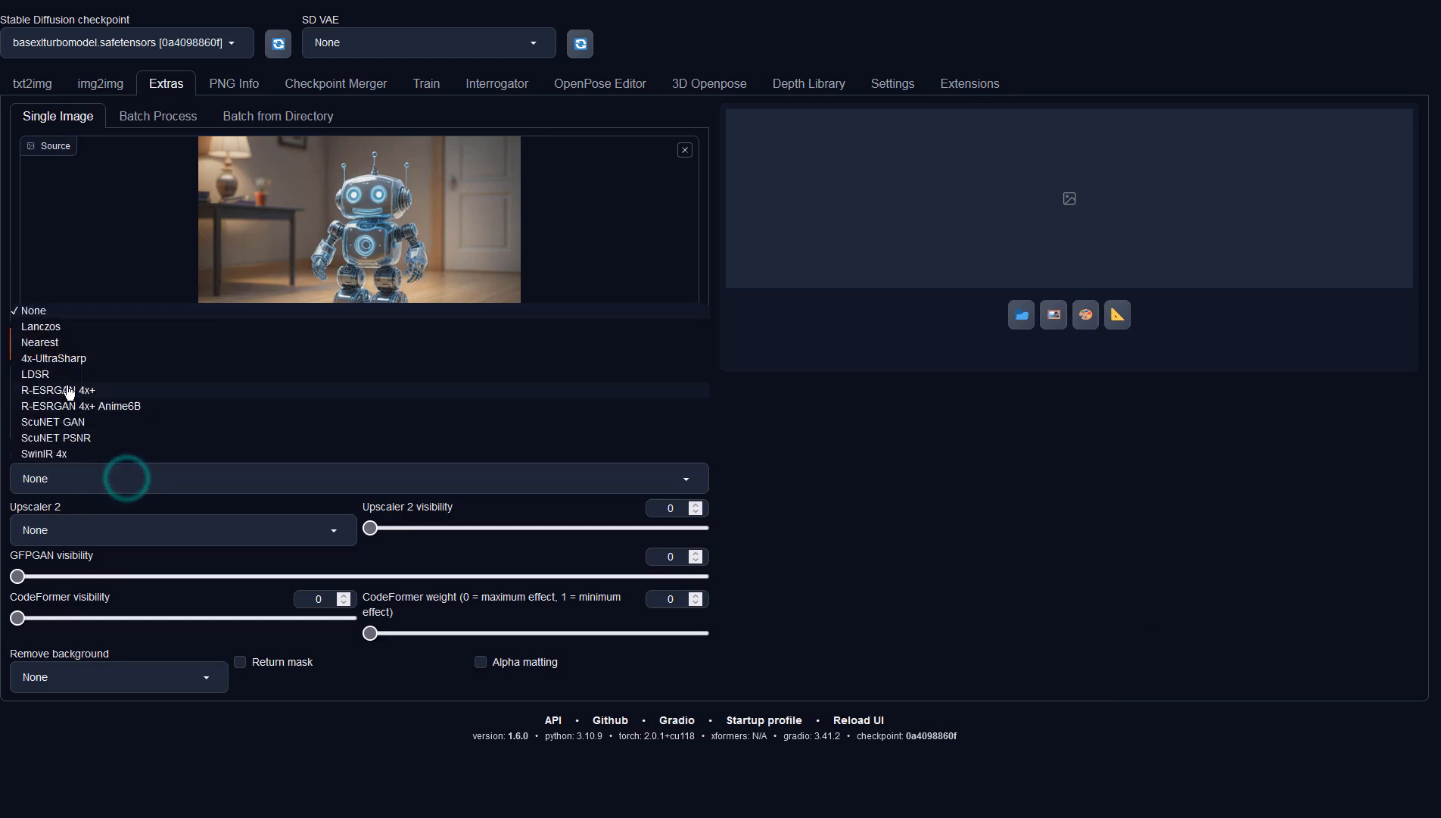
click(64, 359)
Step: Process the robot image with the chosen upscaler and inspect the output enlarged
click(493, 353)
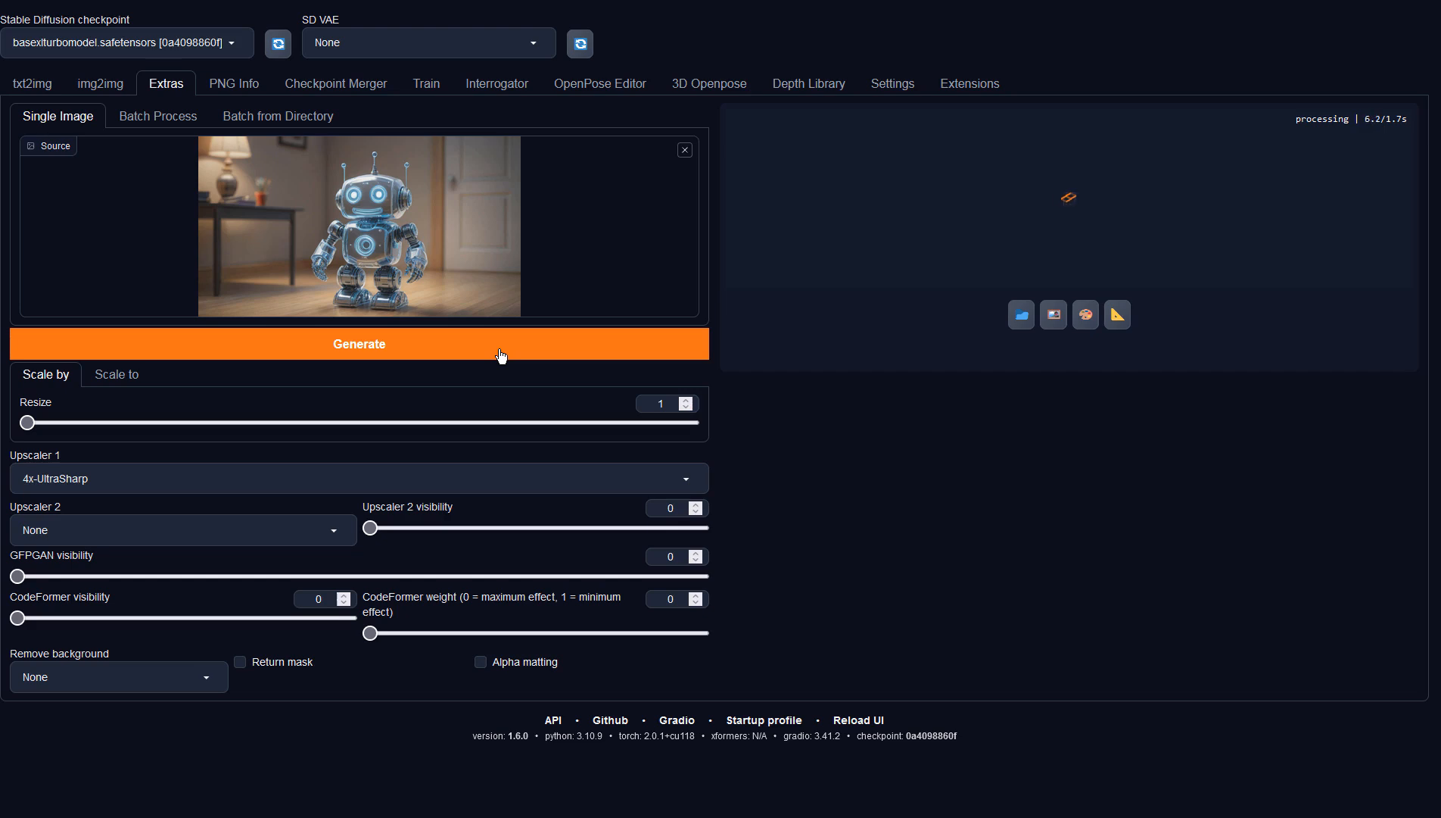
click(1042, 306)
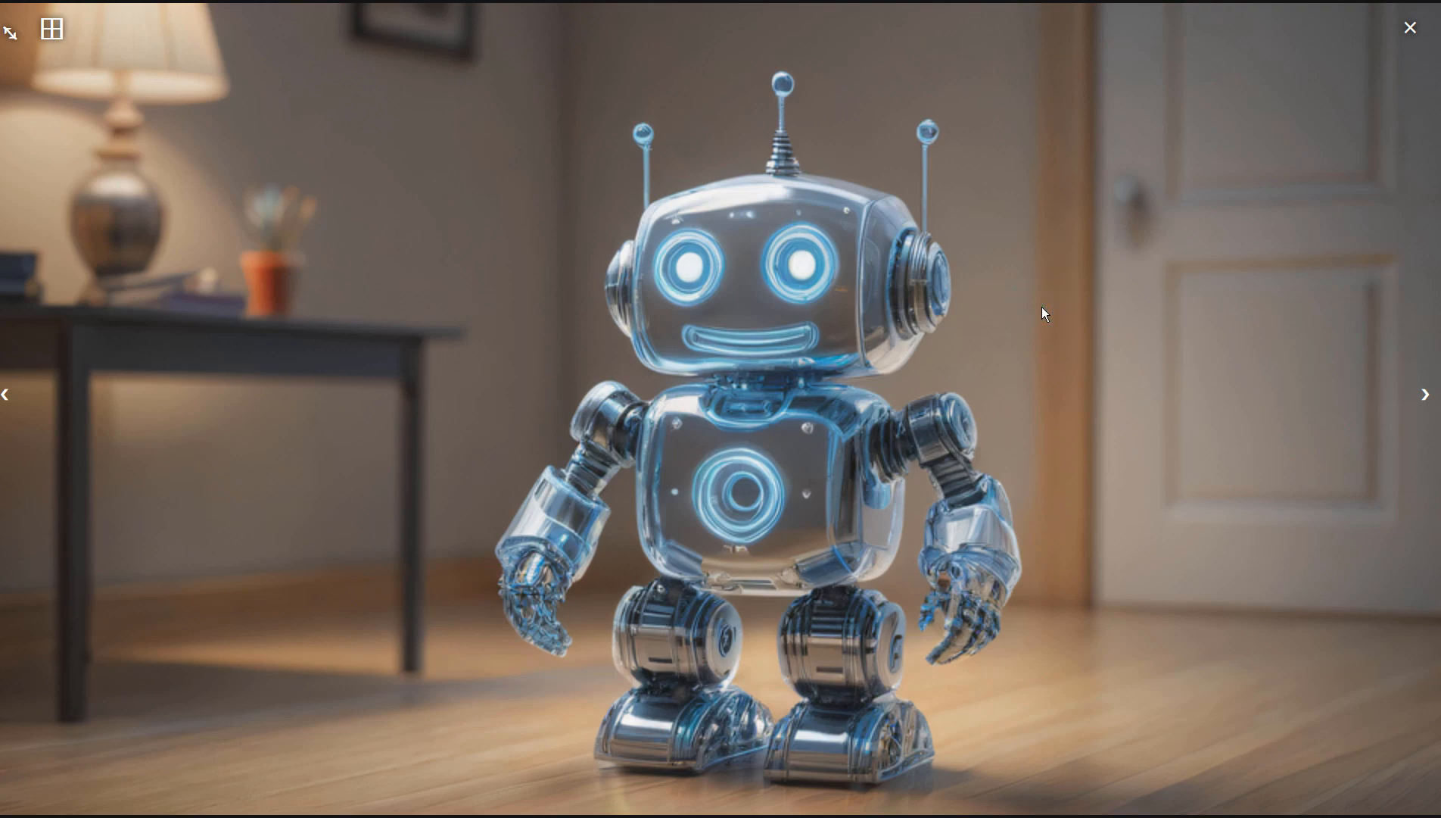
click(1042, 307)
Step: Reuse the previous img2img result as the new img2img source, generate another variation and view it enlarged
click(100, 84)
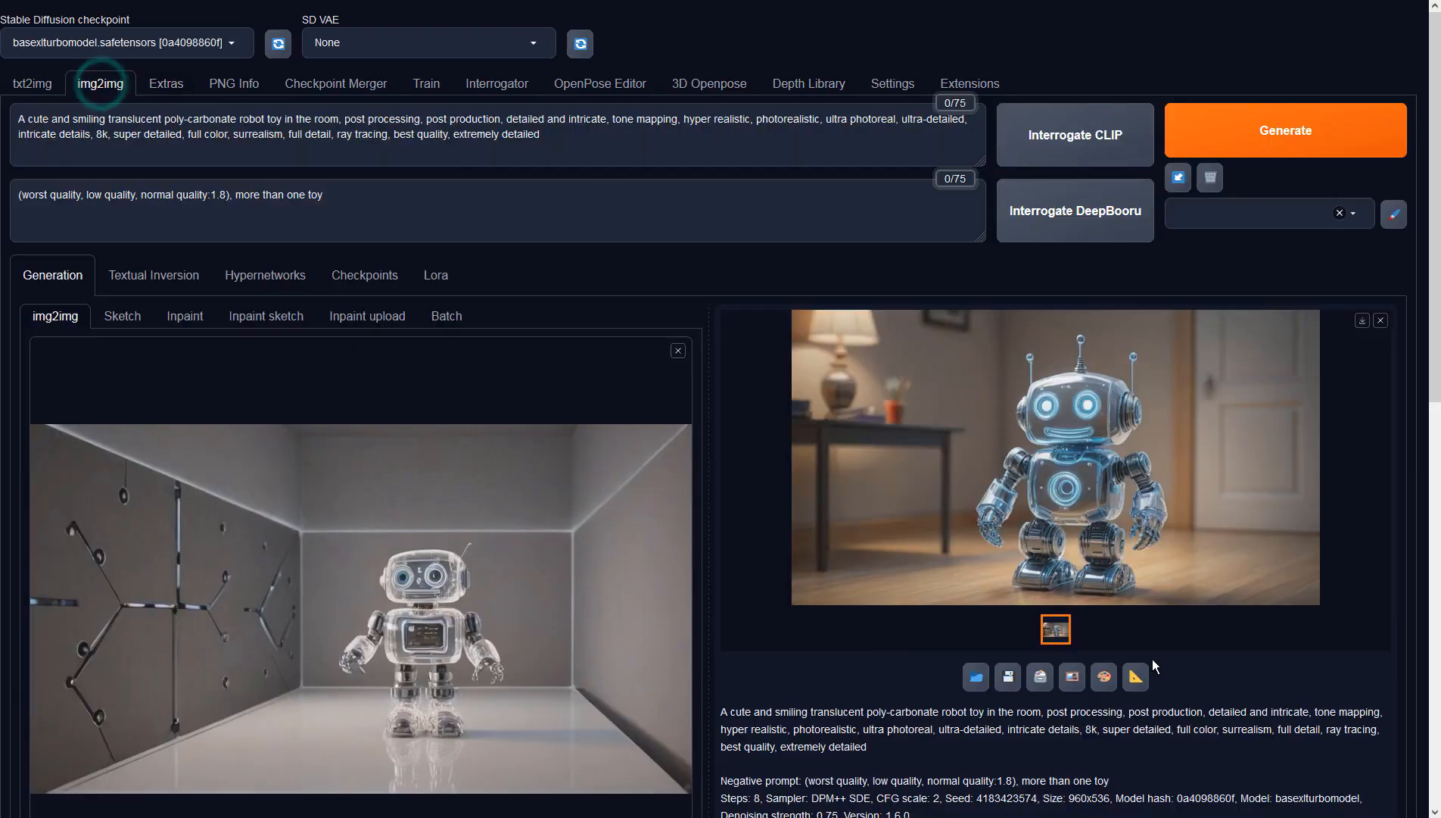
click(1072, 675)
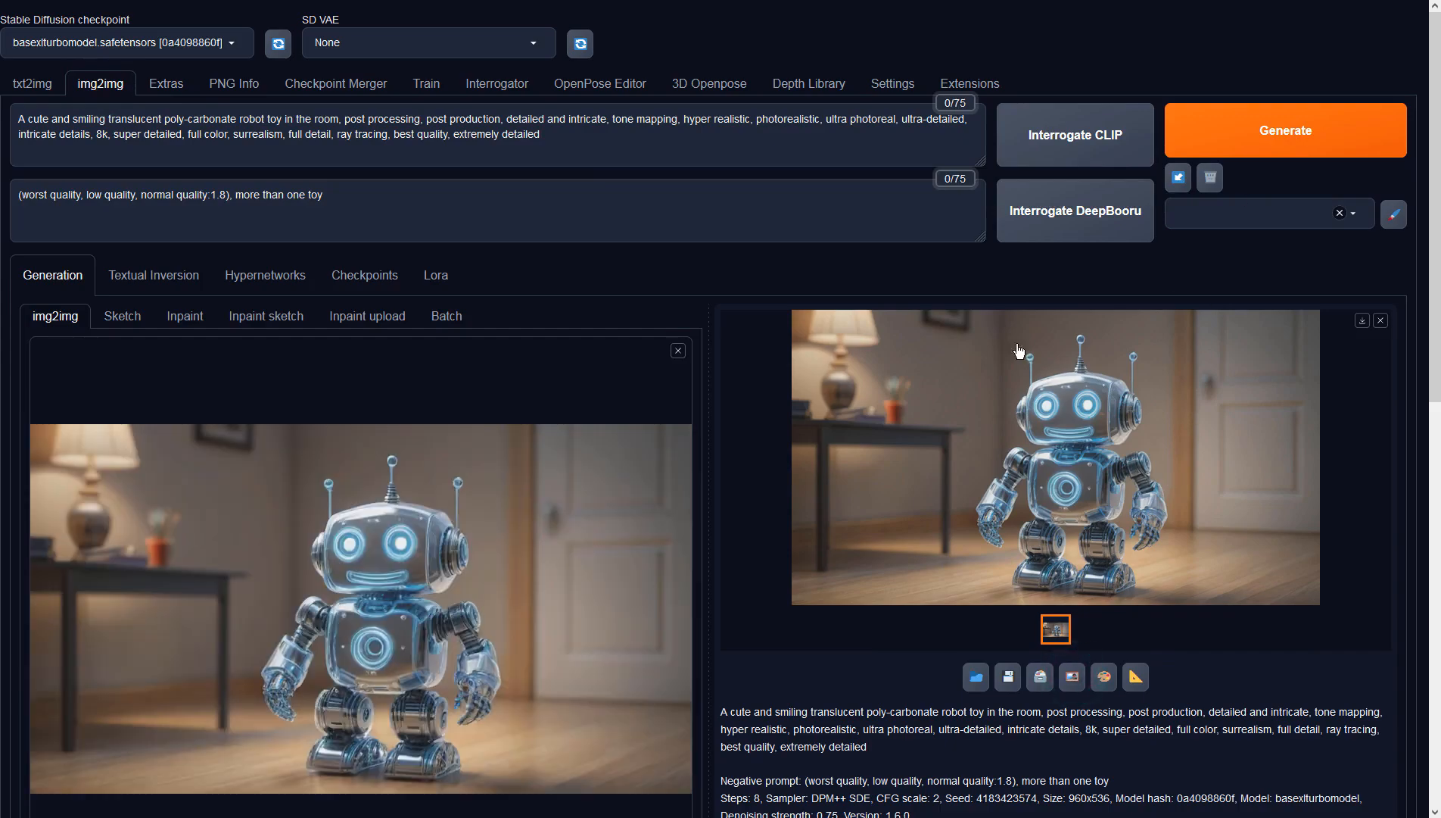
scroll(537, 428, down, 9)
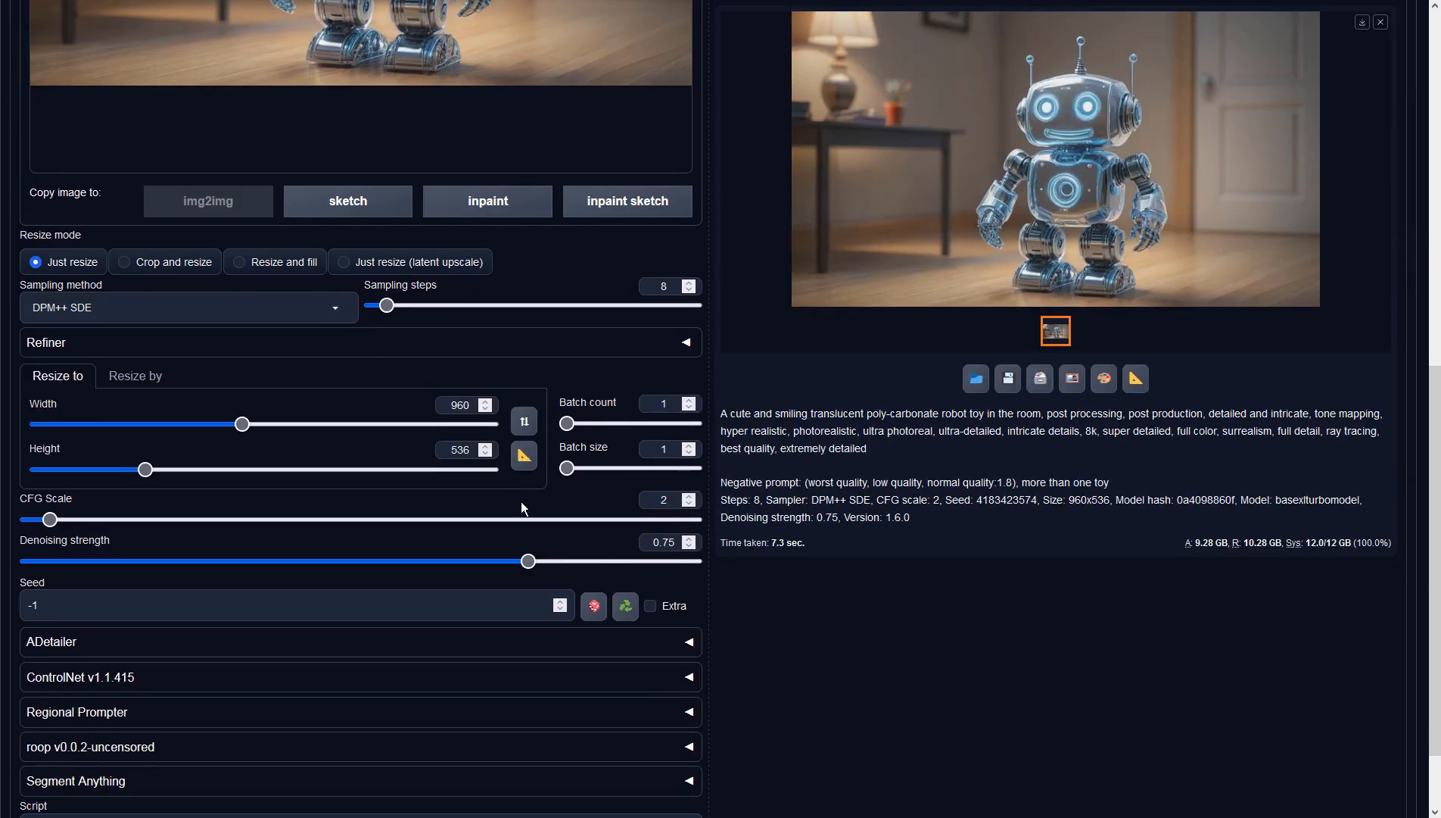
scroll(984, 519, up, 9)
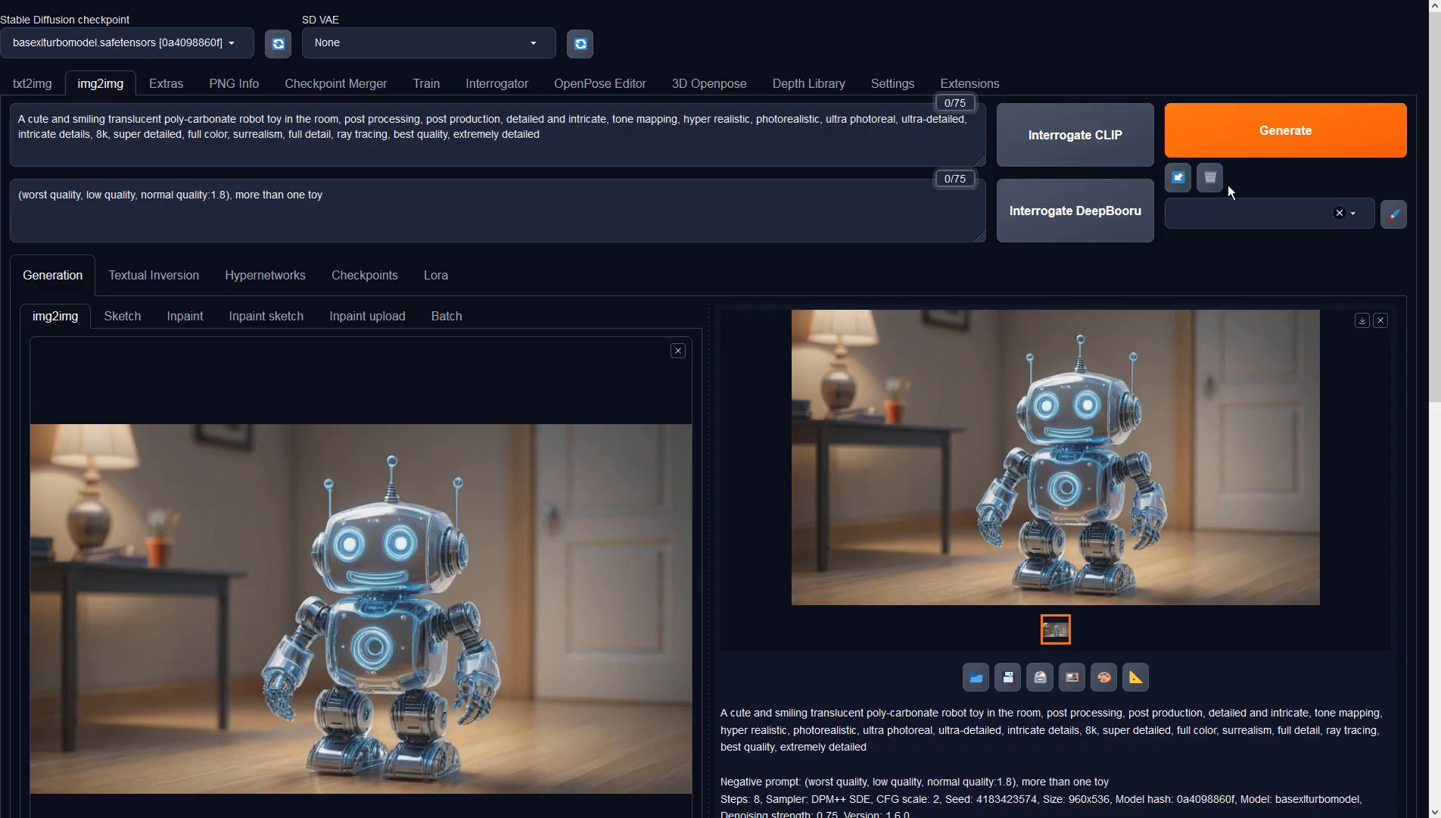
click(1224, 140)
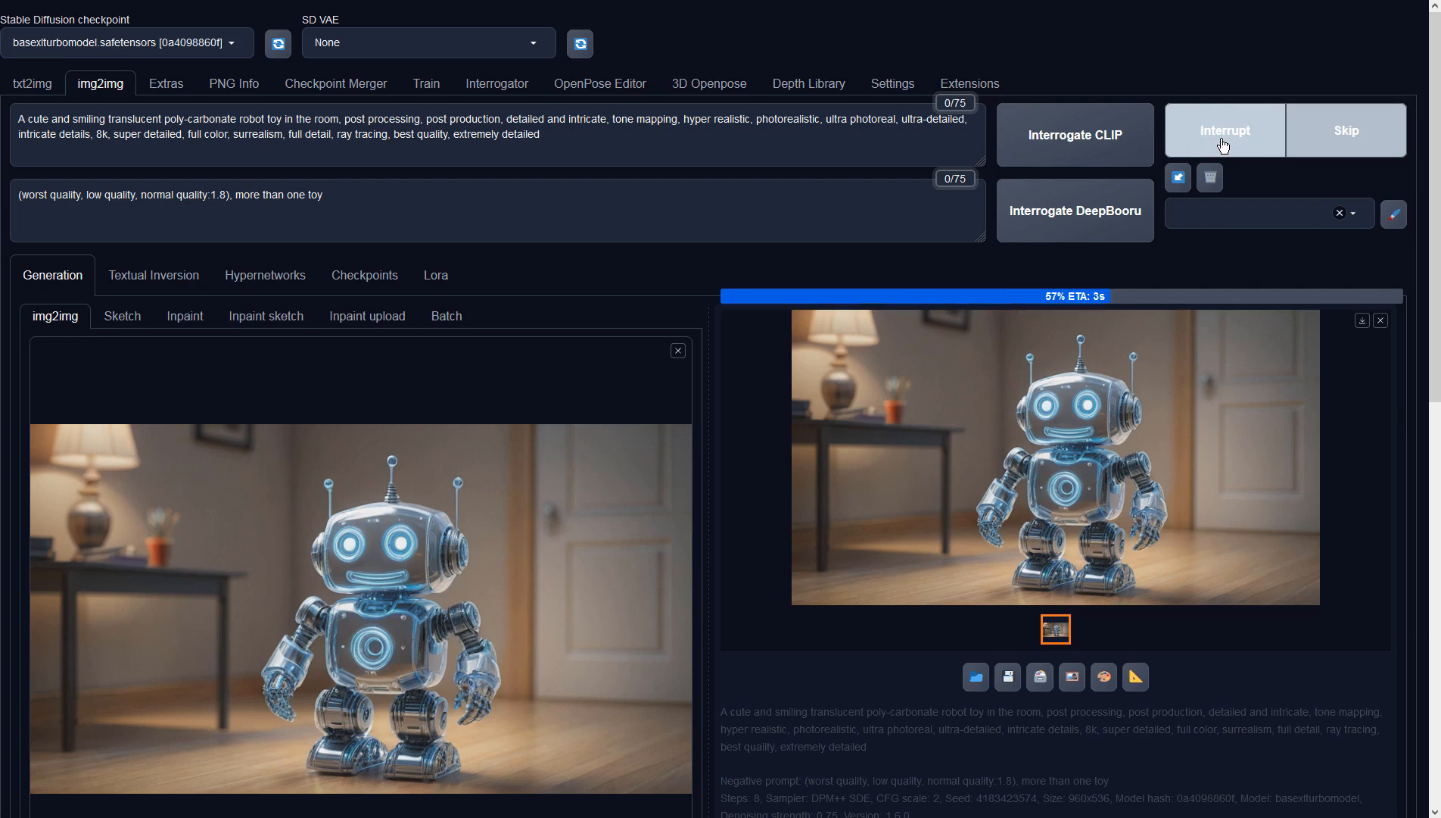
click(1175, 352)
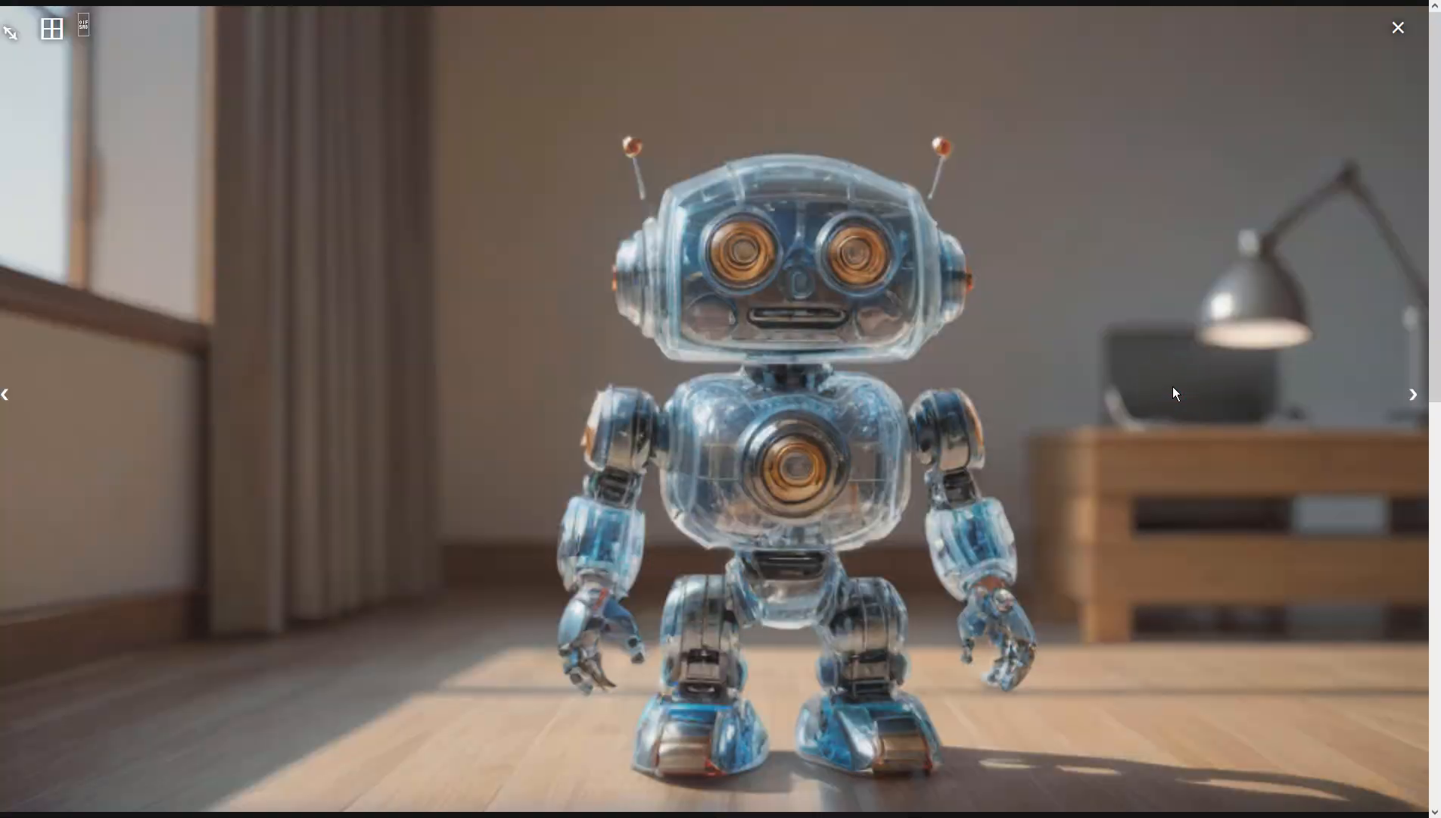
Step: Use the generated robot with orange ring eyes as the new img2img source, generate a variation and inspect it enlarged
click(1175, 394)
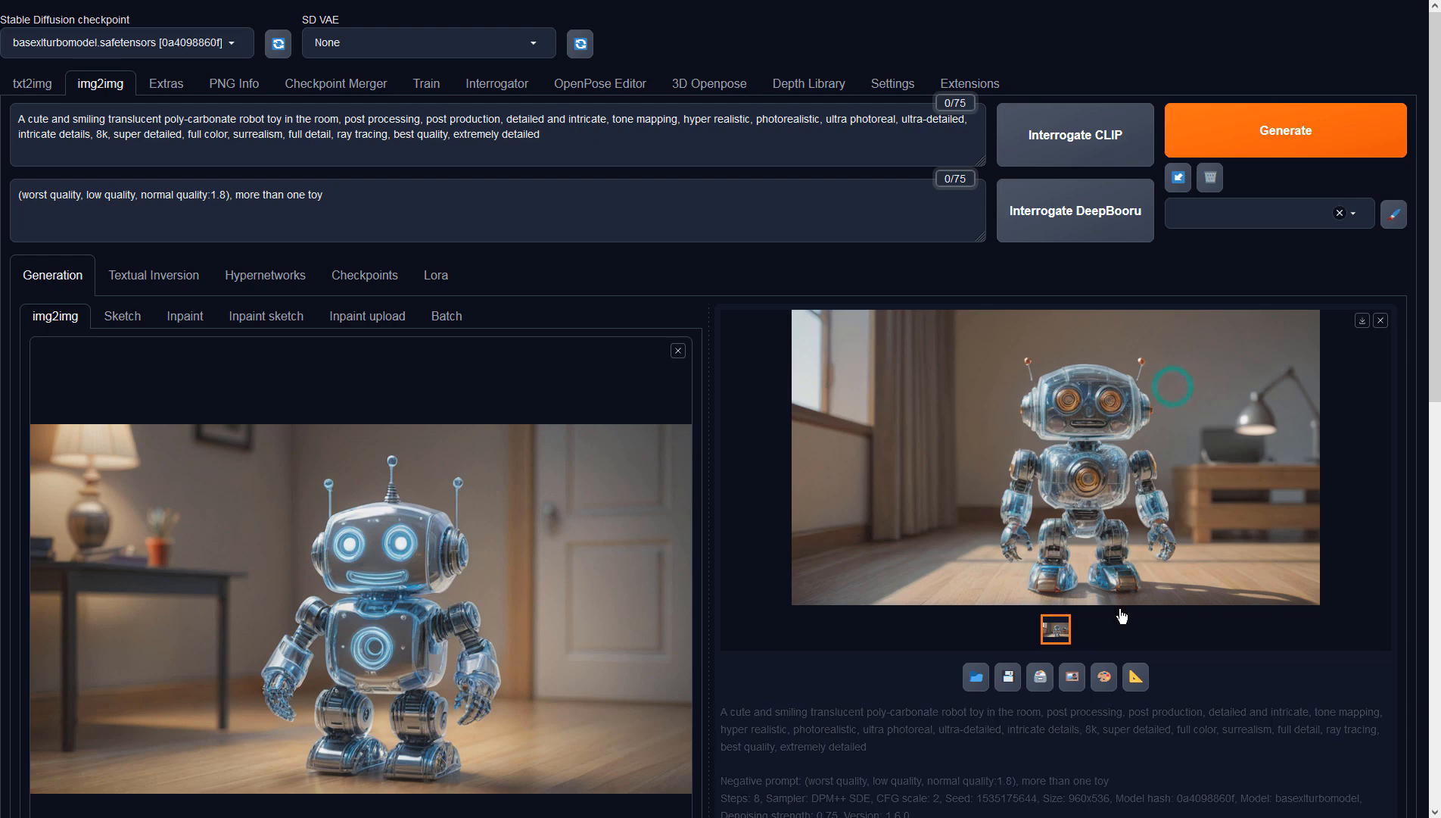
click(1081, 693)
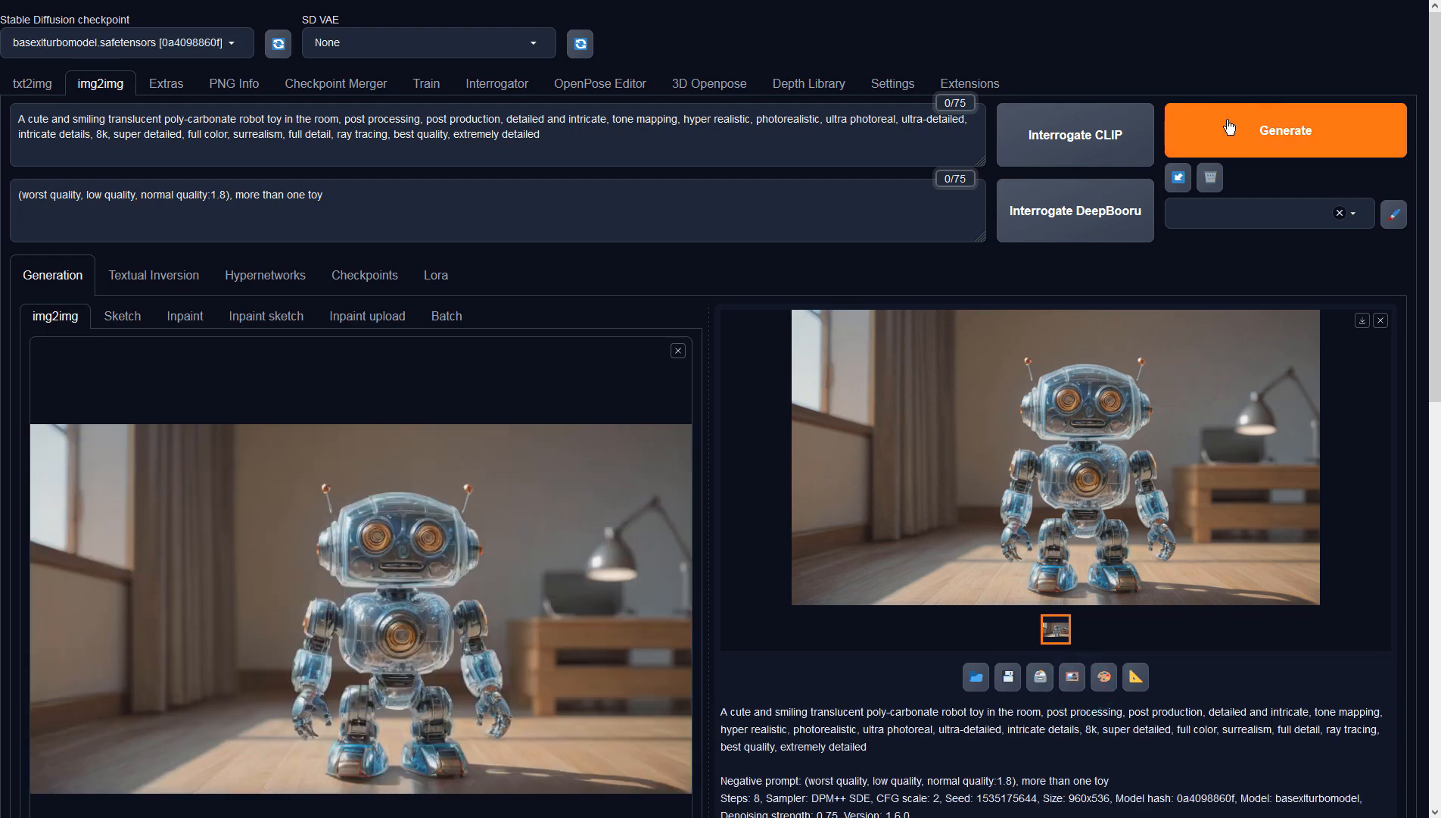
click(1229, 141)
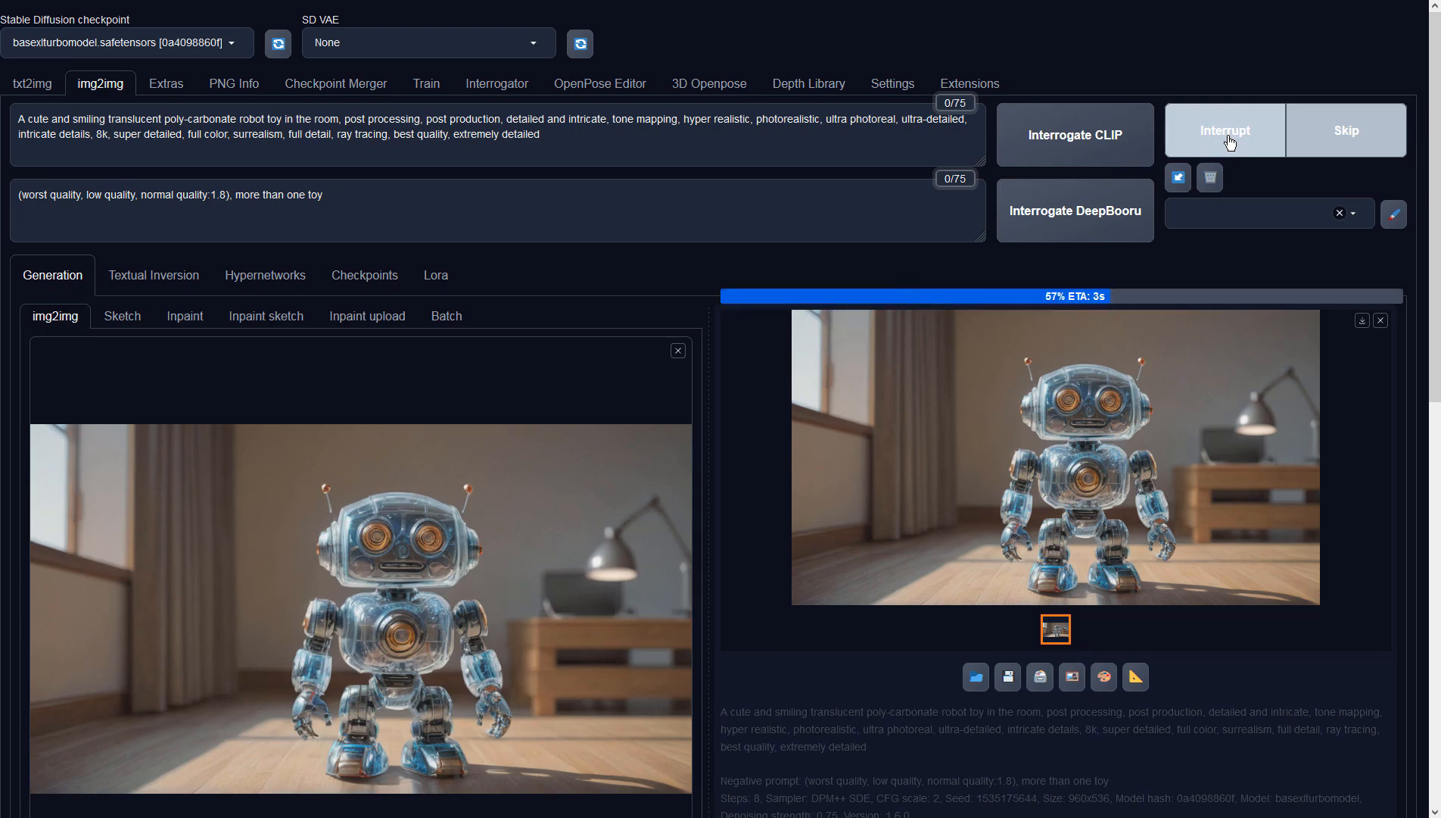
click(1150, 437)
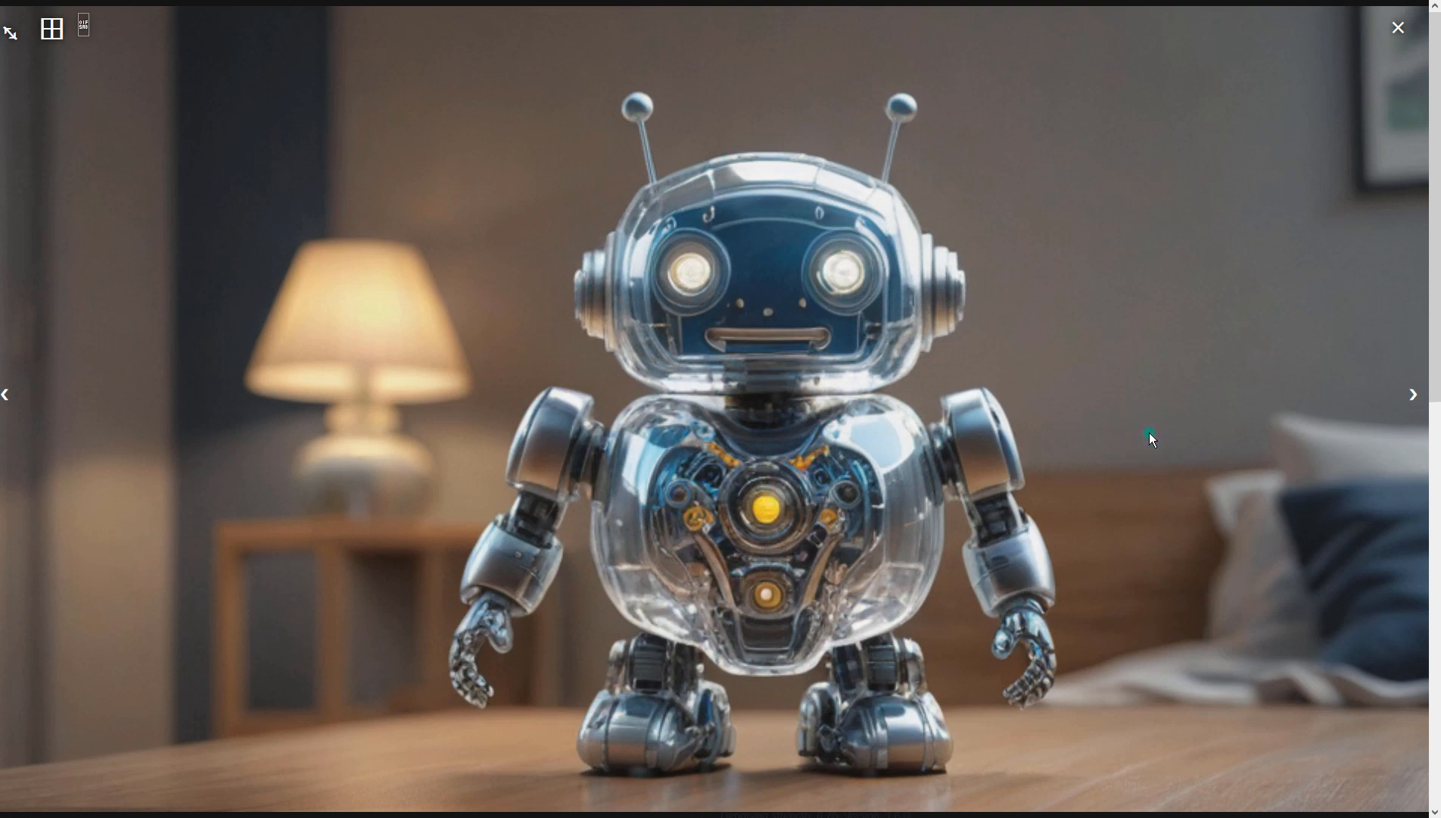
click(1149, 438)
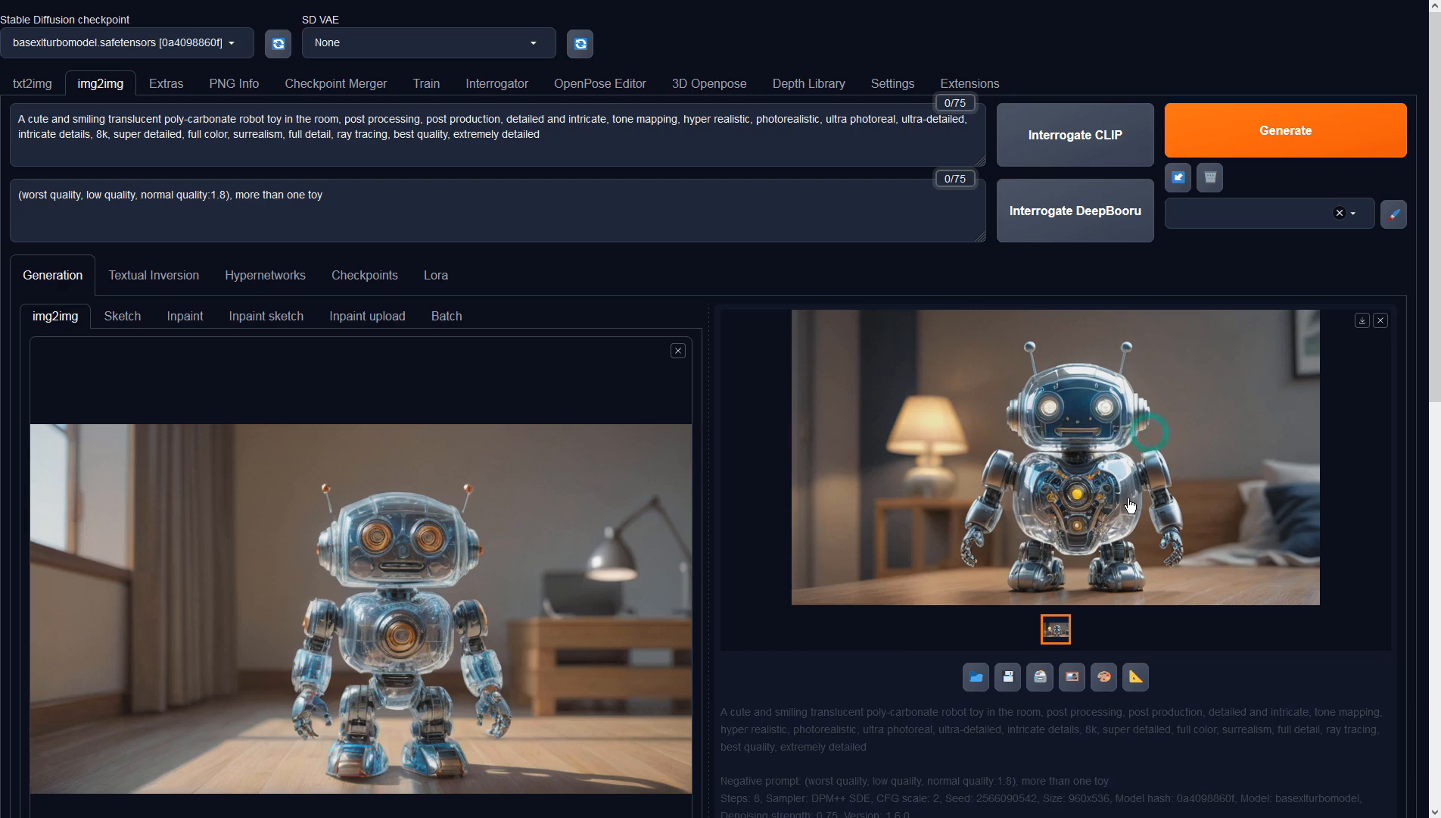
Step: Generate another img2img variation from the same source image and inspect it enlarged
click(1207, 149)
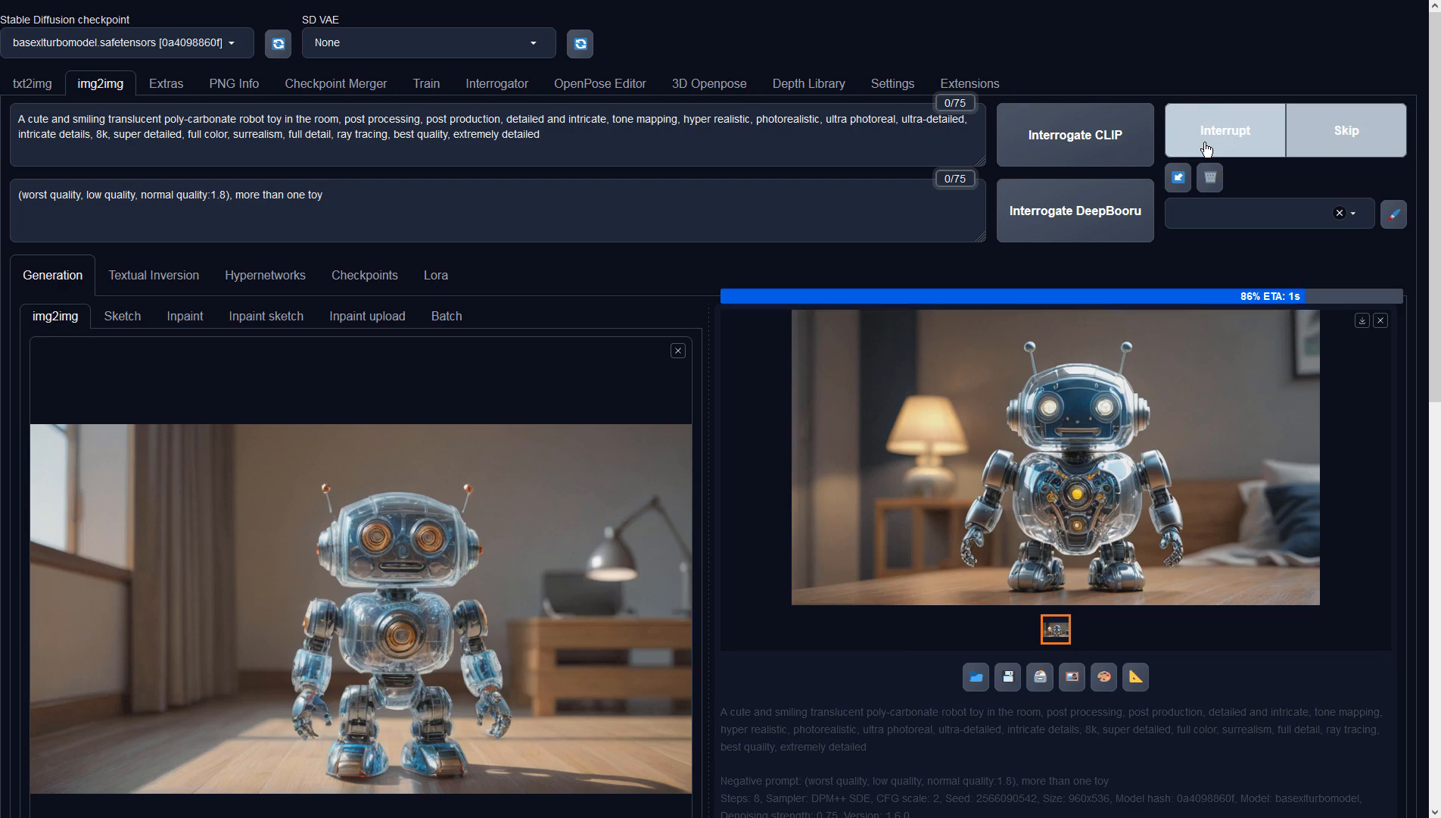
click(1190, 390)
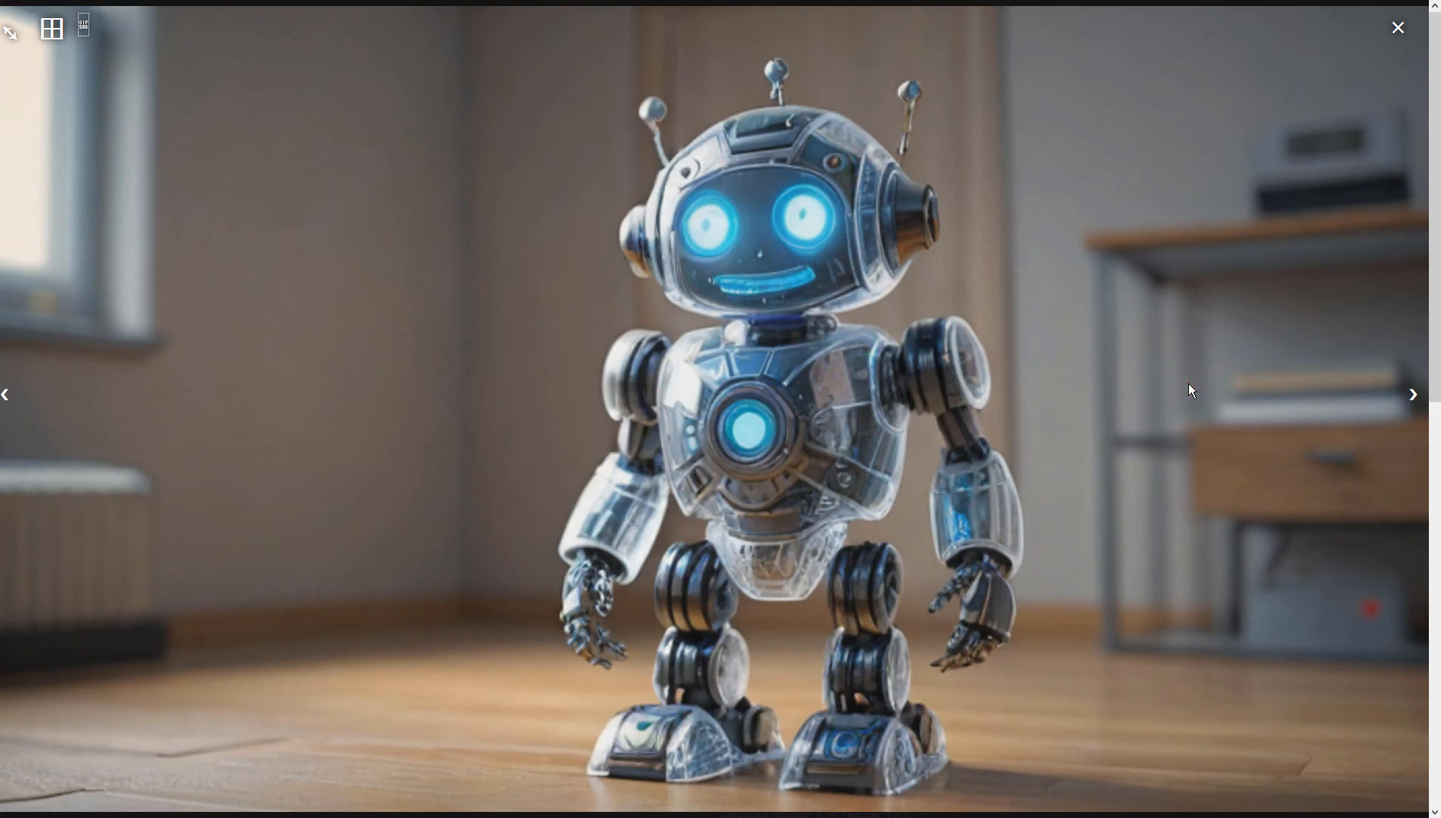
click(1187, 384)
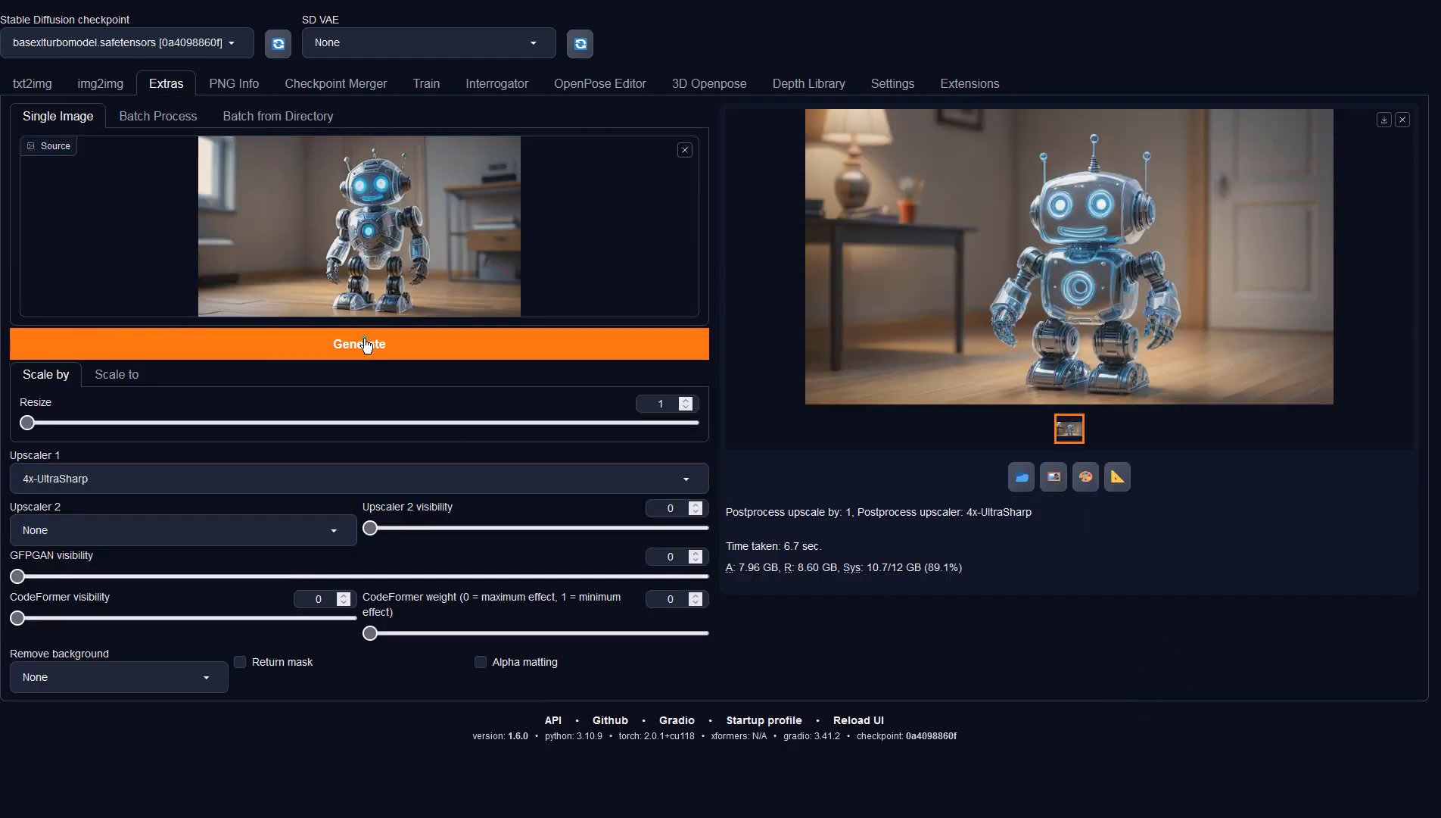
Step: Process the blue-eyed robot image in Extras with 4x-UltraSharp at Resize 1 and inspect the output enlarged
click(364, 344)
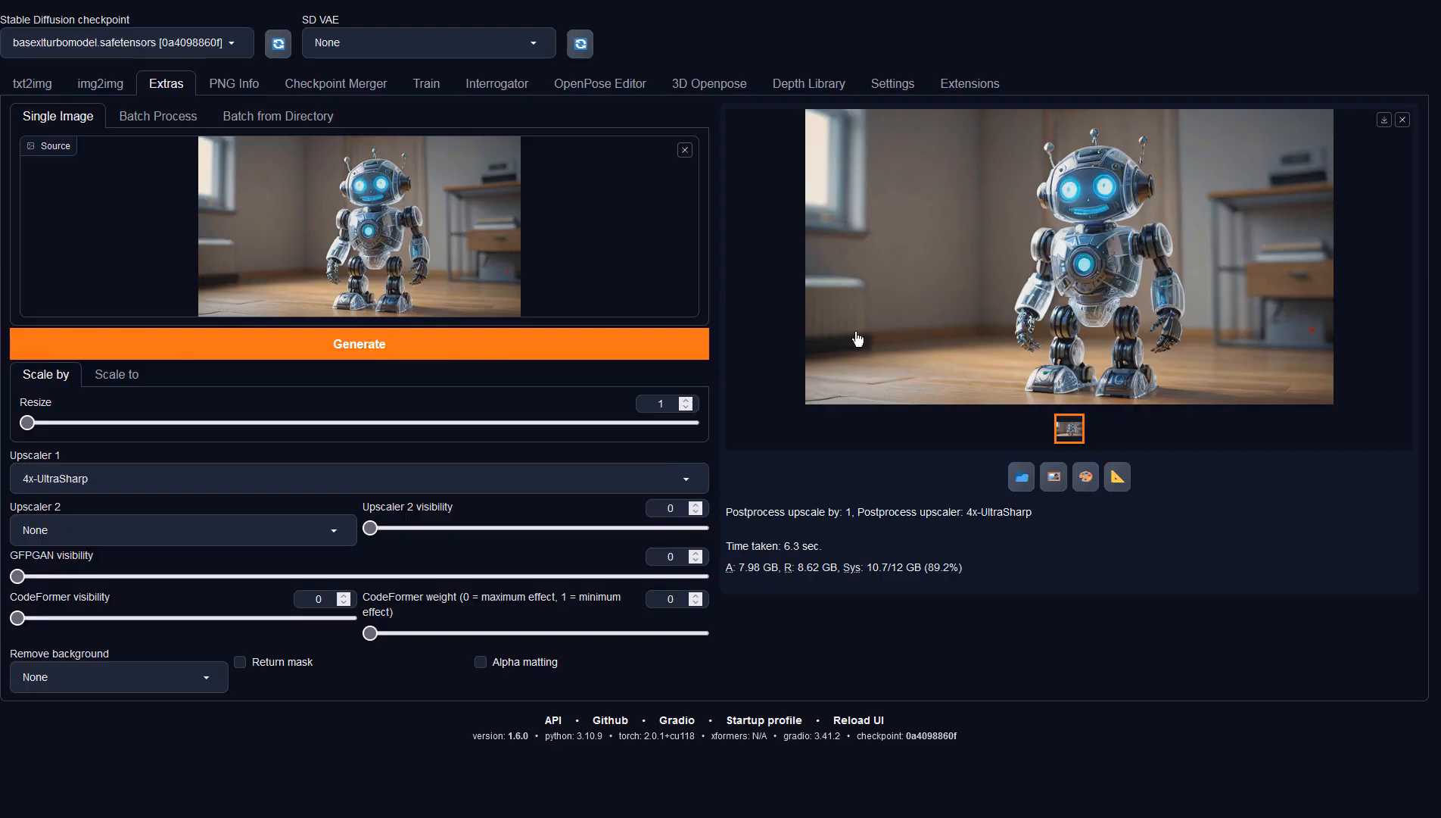
click(919, 328)
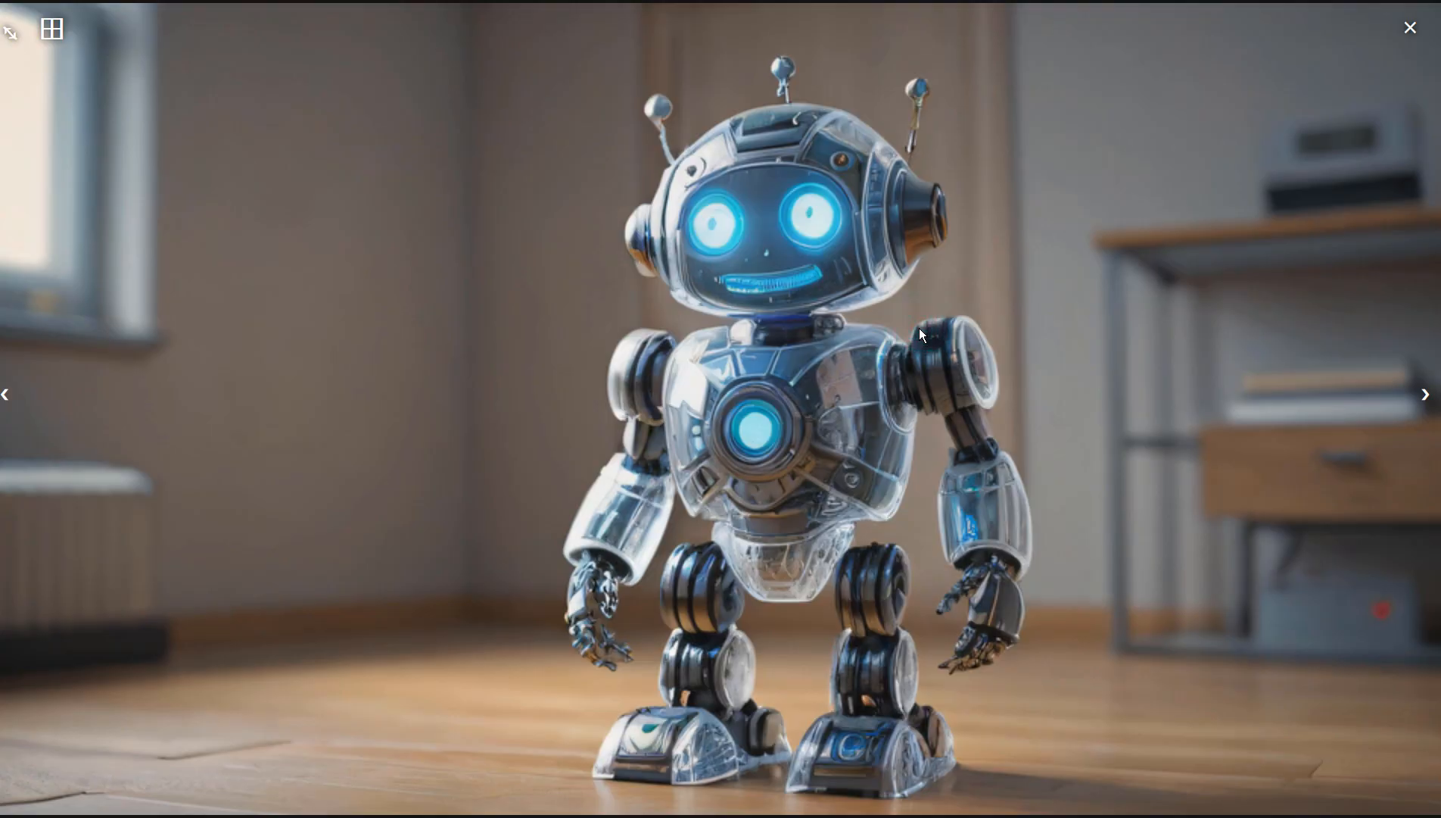
click(919, 328)
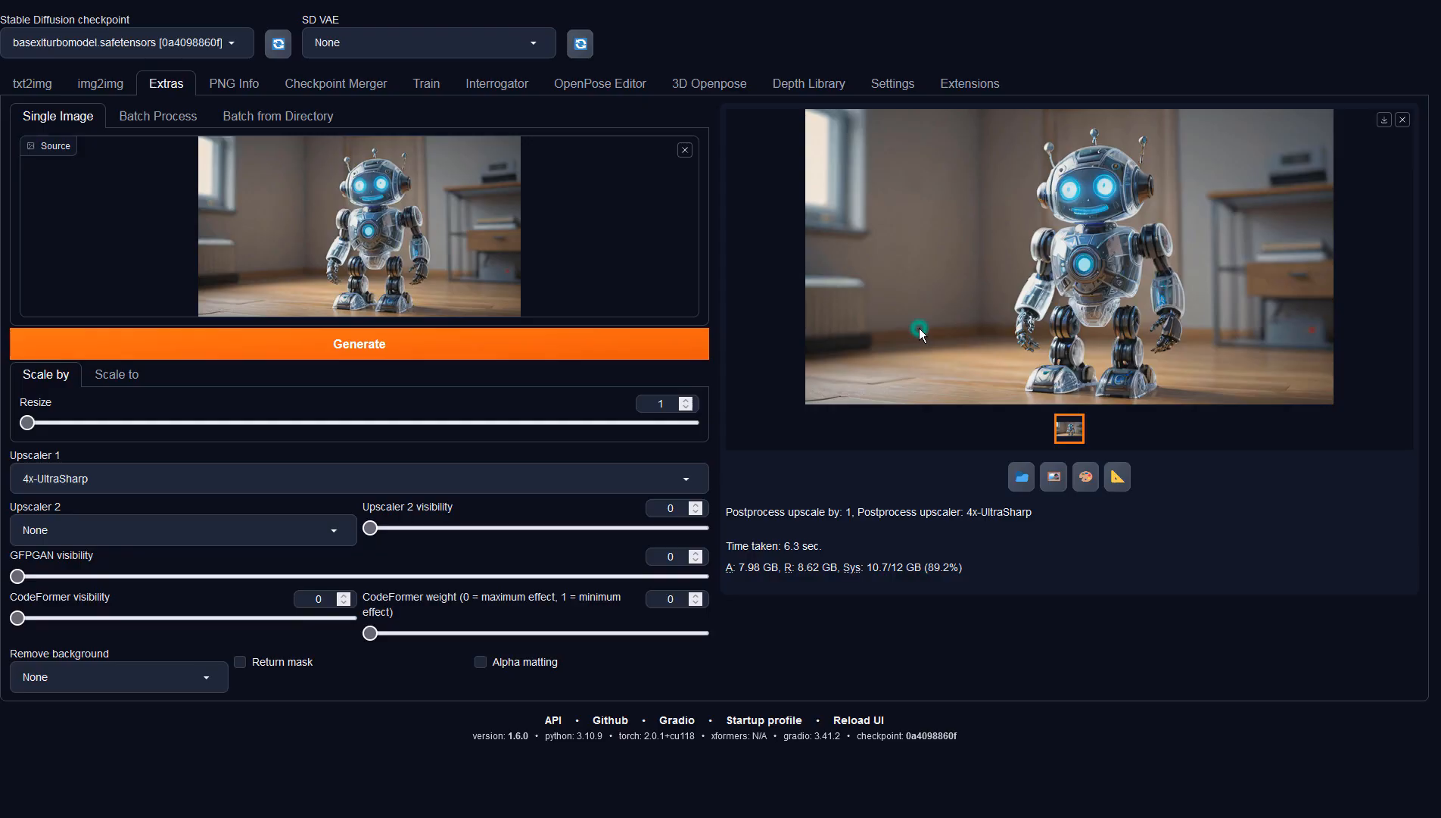
Step: Return to img2img, set the blue-eyed robot result as the source, generate a variation and inspect it enlarged
click(113, 82)
click(1073, 676)
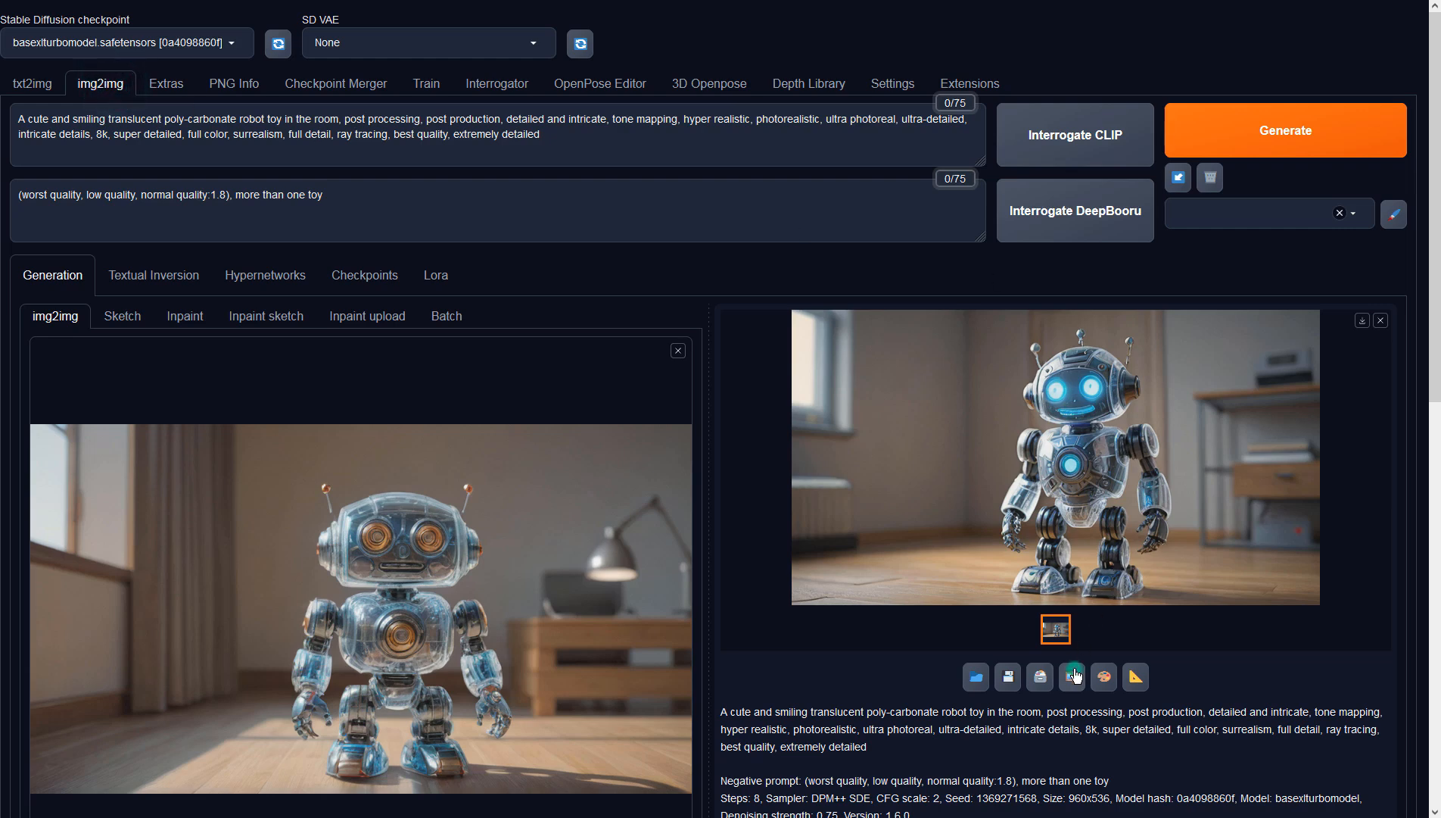
click(1292, 131)
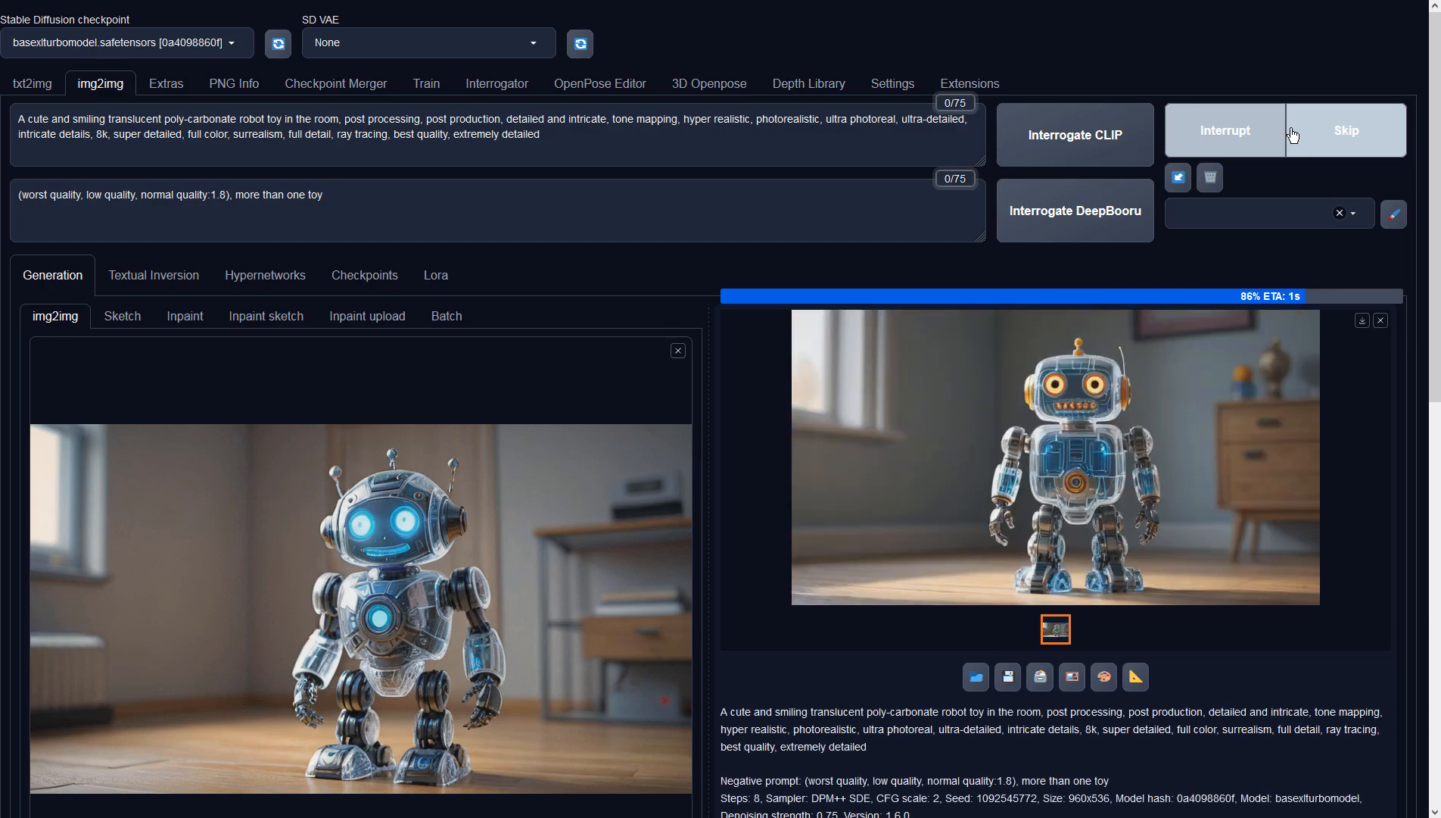
click(1258, 399)
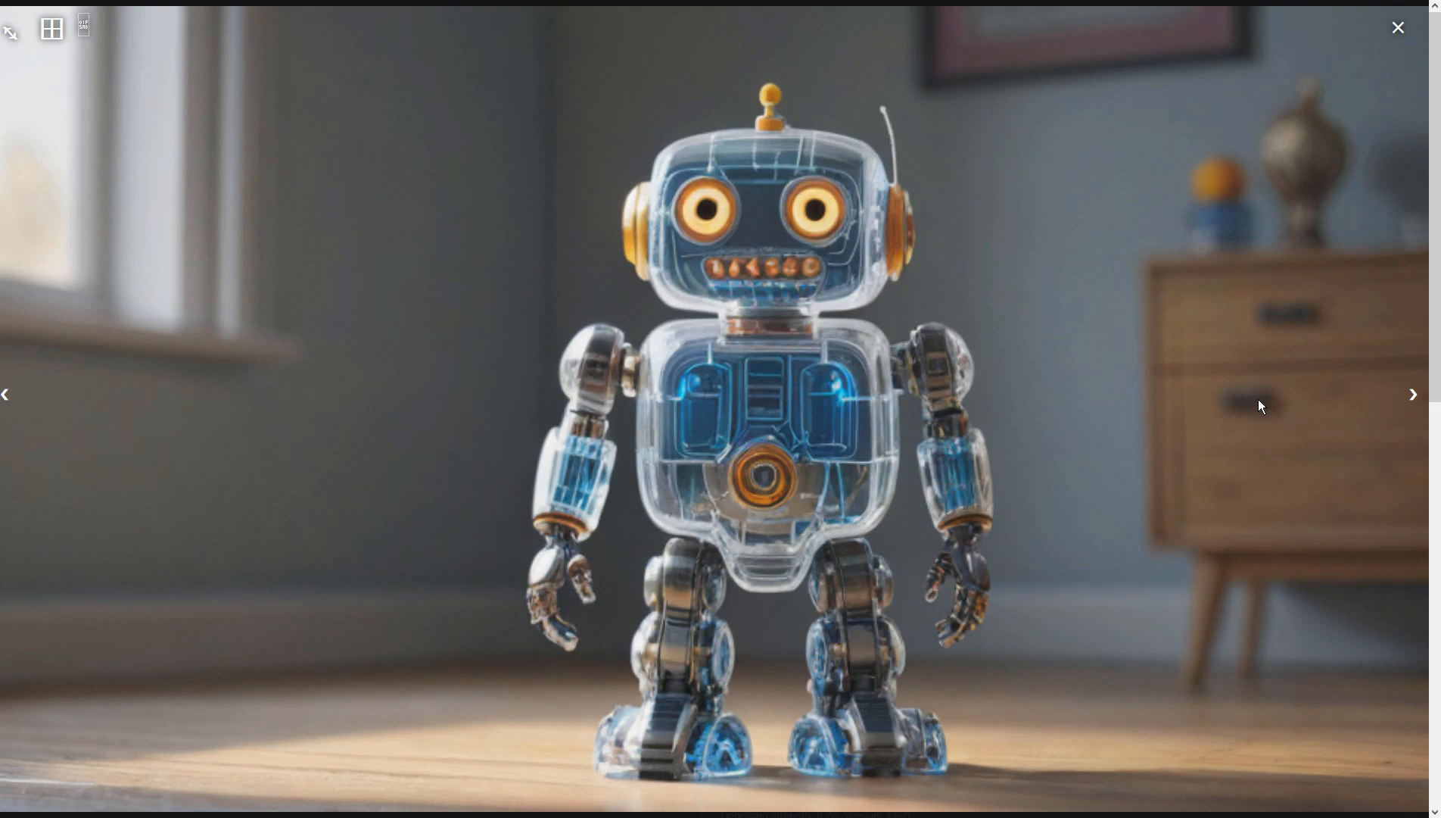
click(1258, 399)
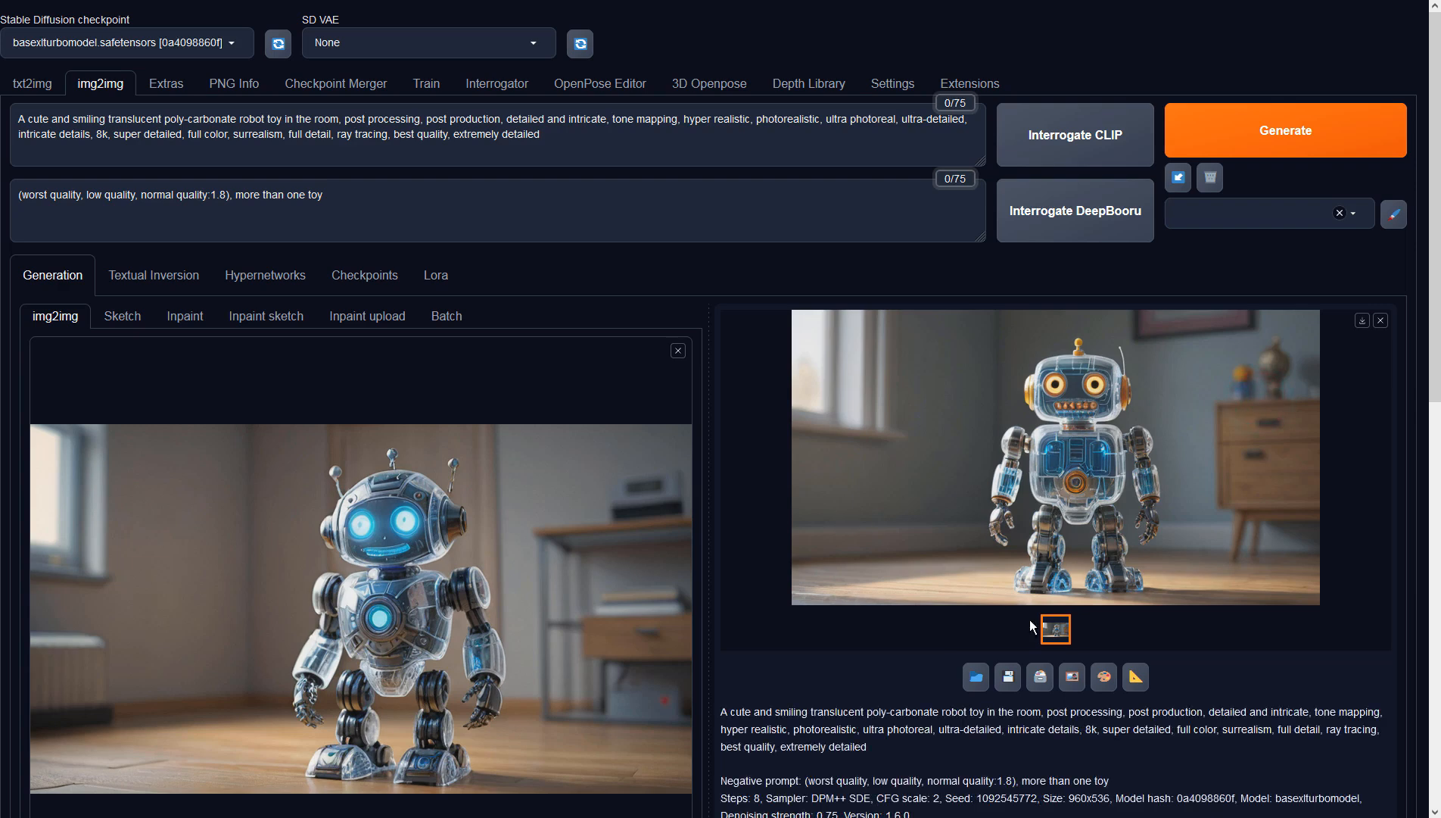
Step: Generate two more variations from the blue-eyed robot source, inspecting each result enlarged
click(1285, 133)
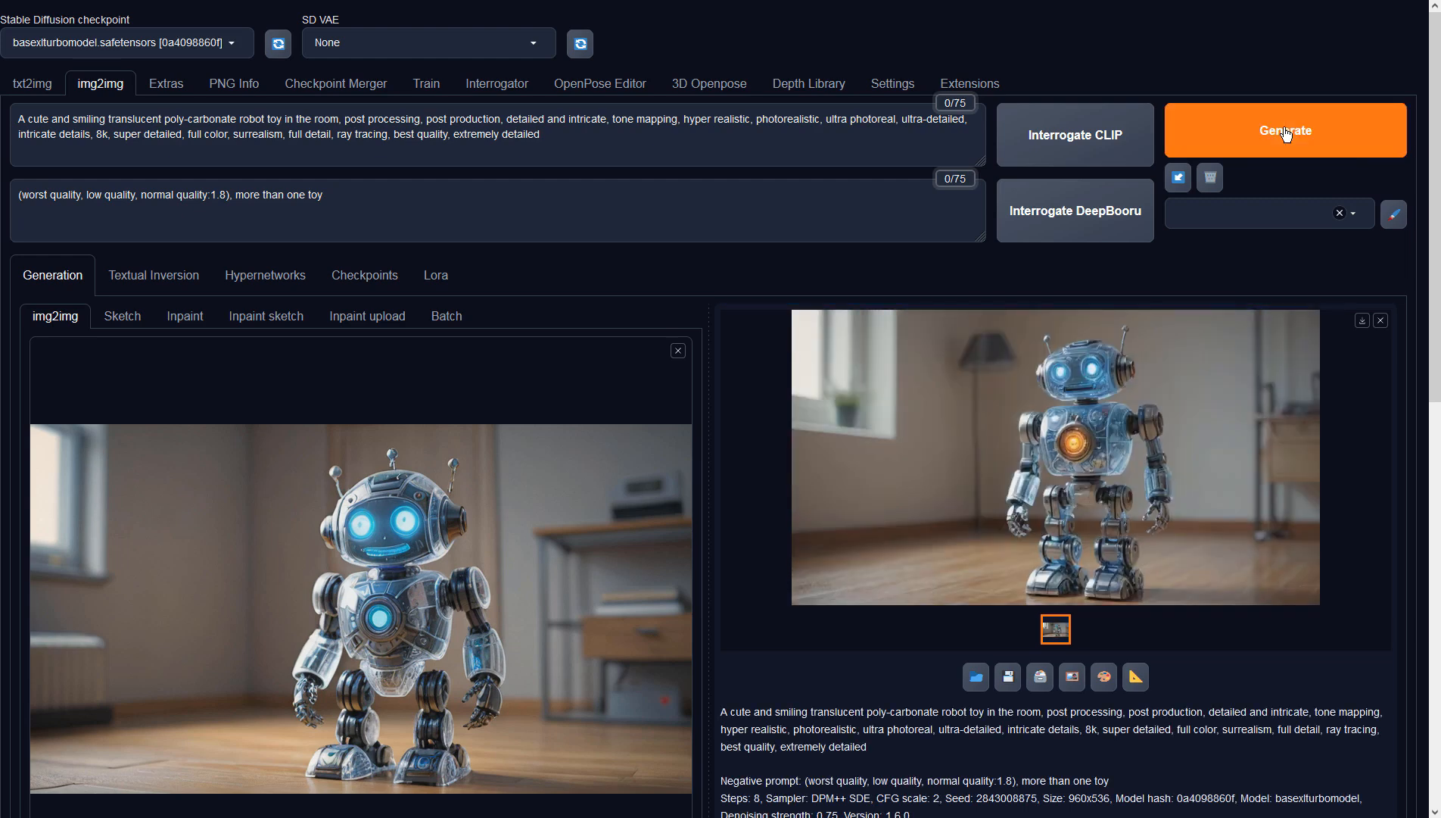
click(1248, 371)
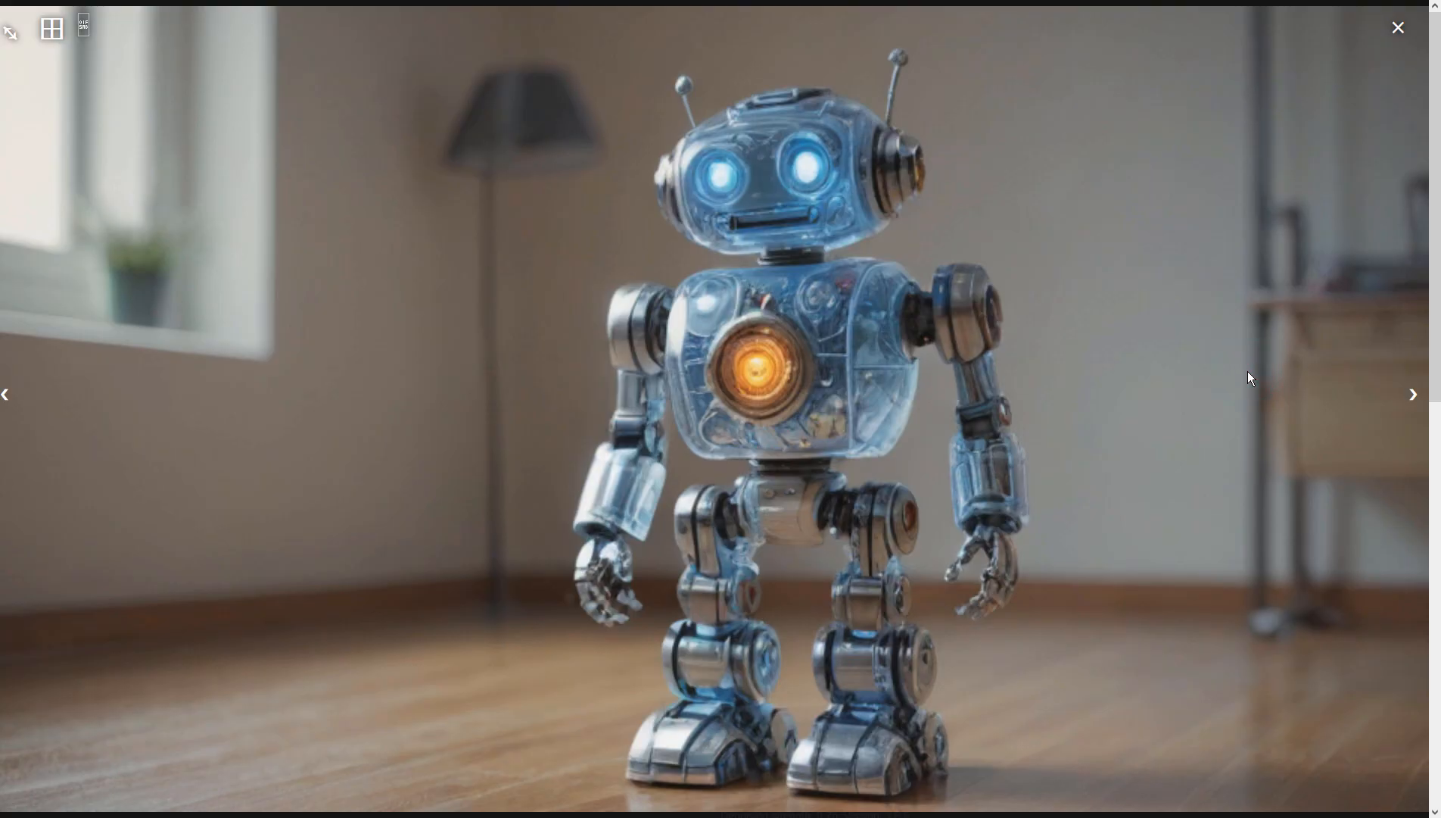
click(1247, 370)
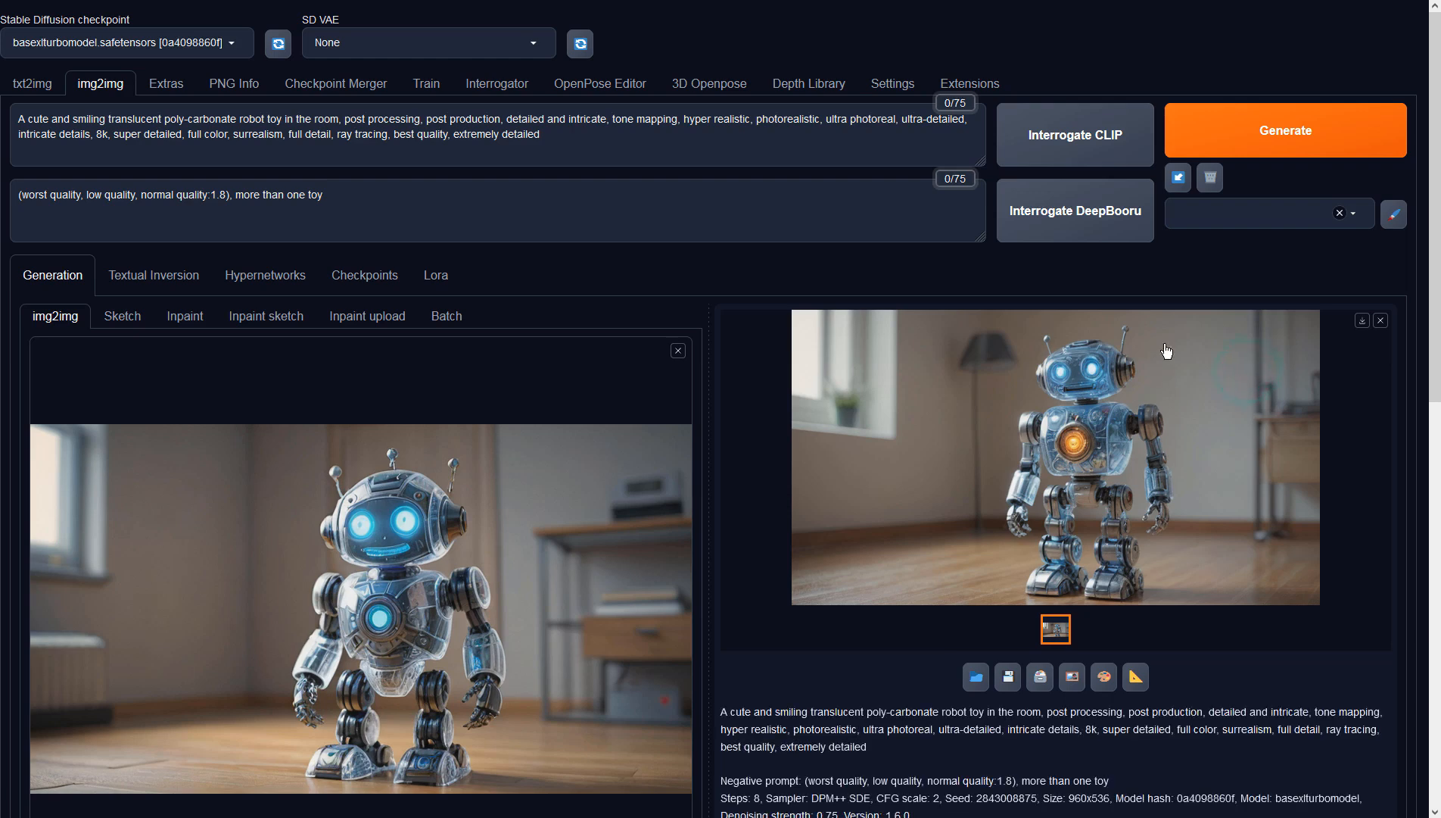
click(1261, 137)
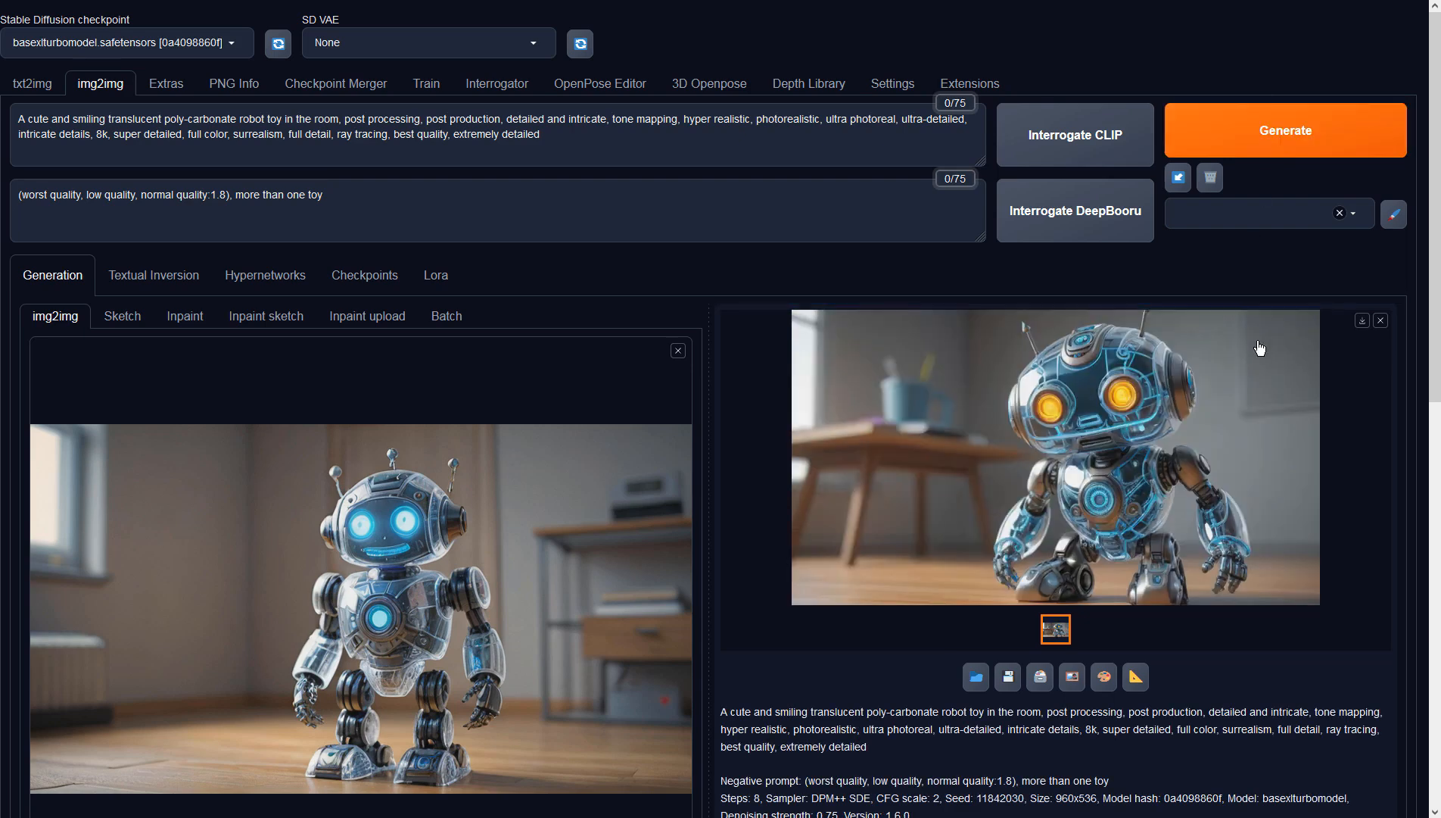
click(1260, 348)
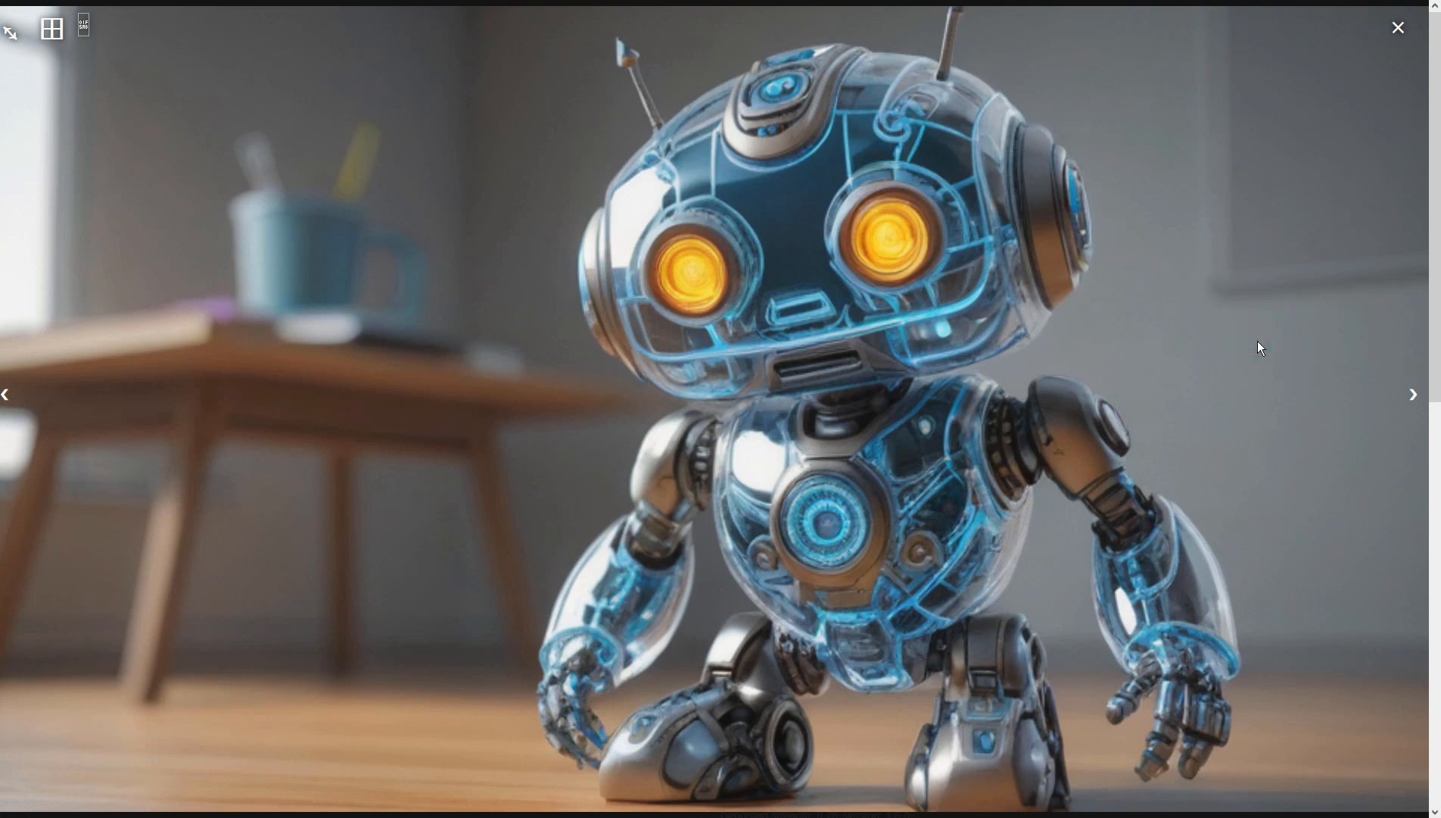
click(1259, 343)
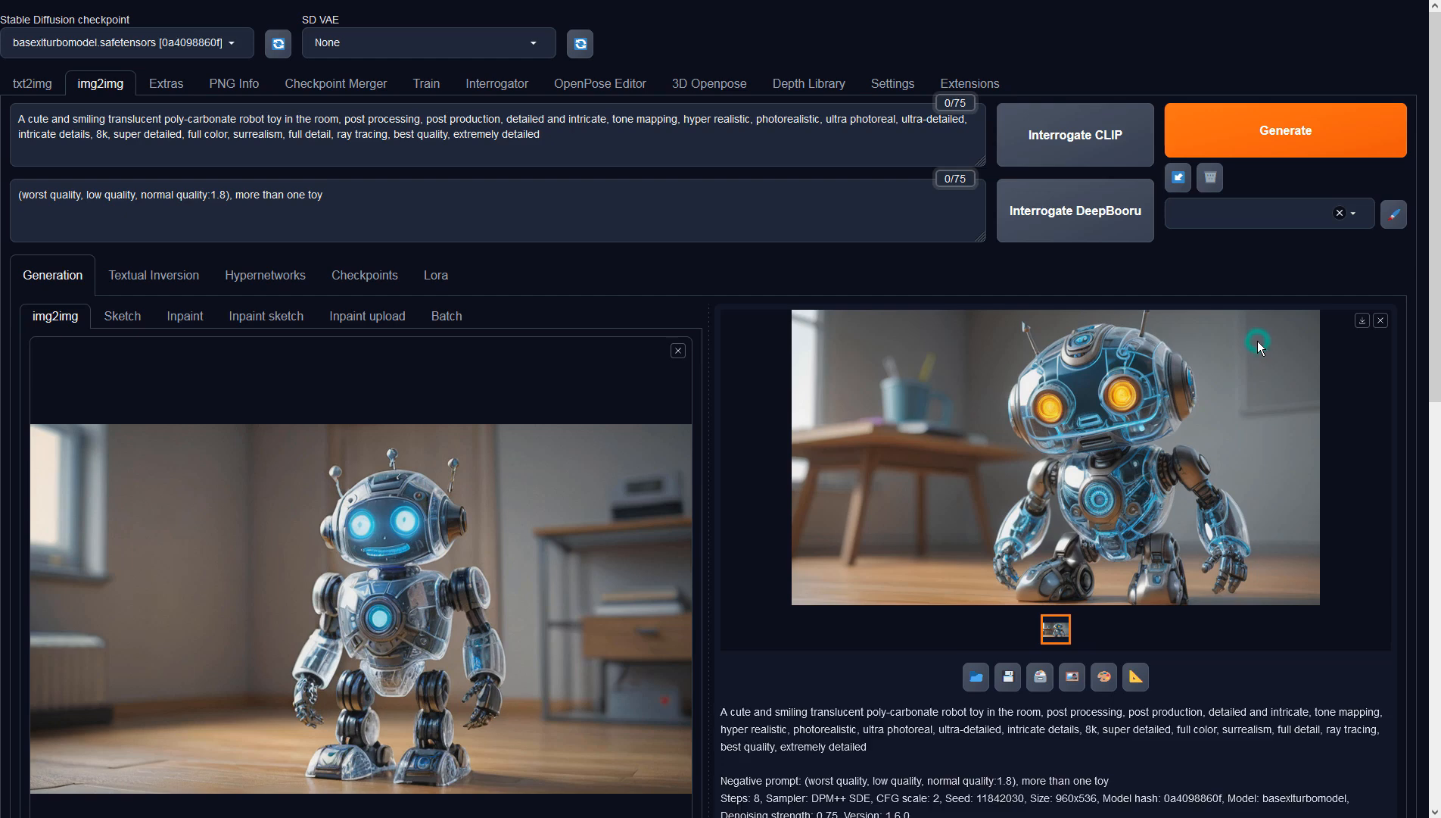
Step: Set the large-headed robot with glowing orange eyes as the img2img source, generate a variation and view it enlarged
click(1070, 675)
click(1259, 156)
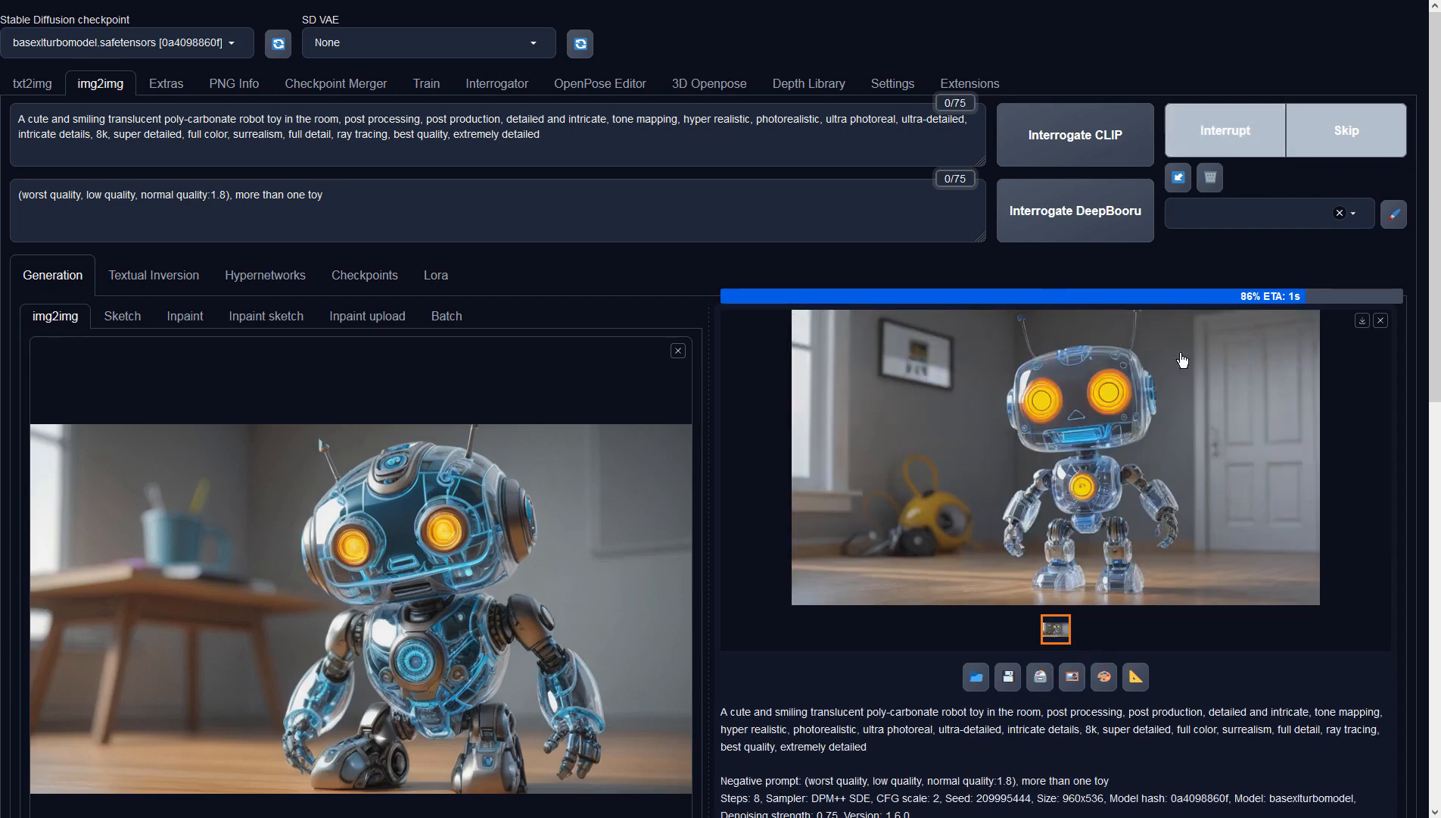
click(1159, 421)
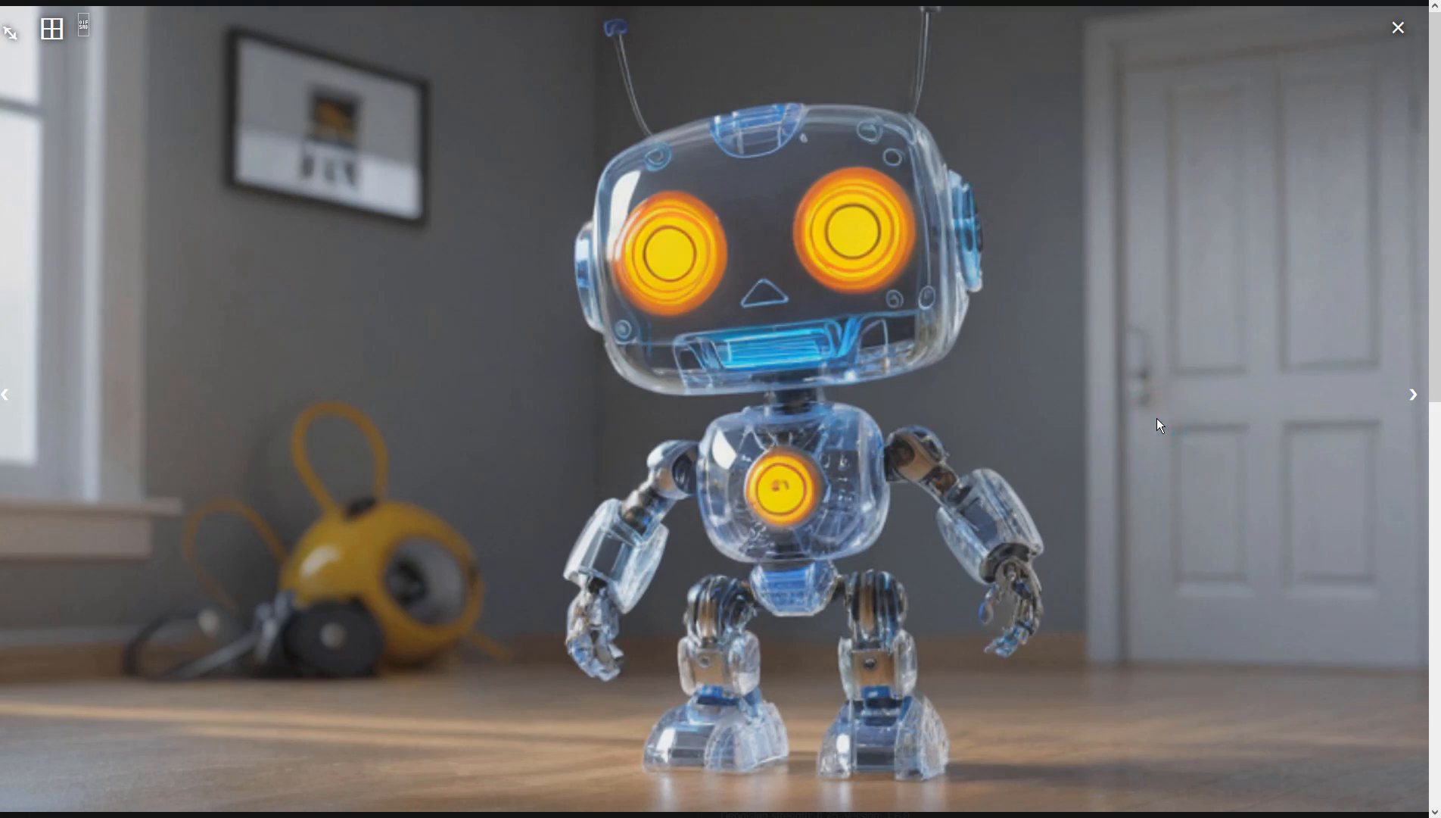